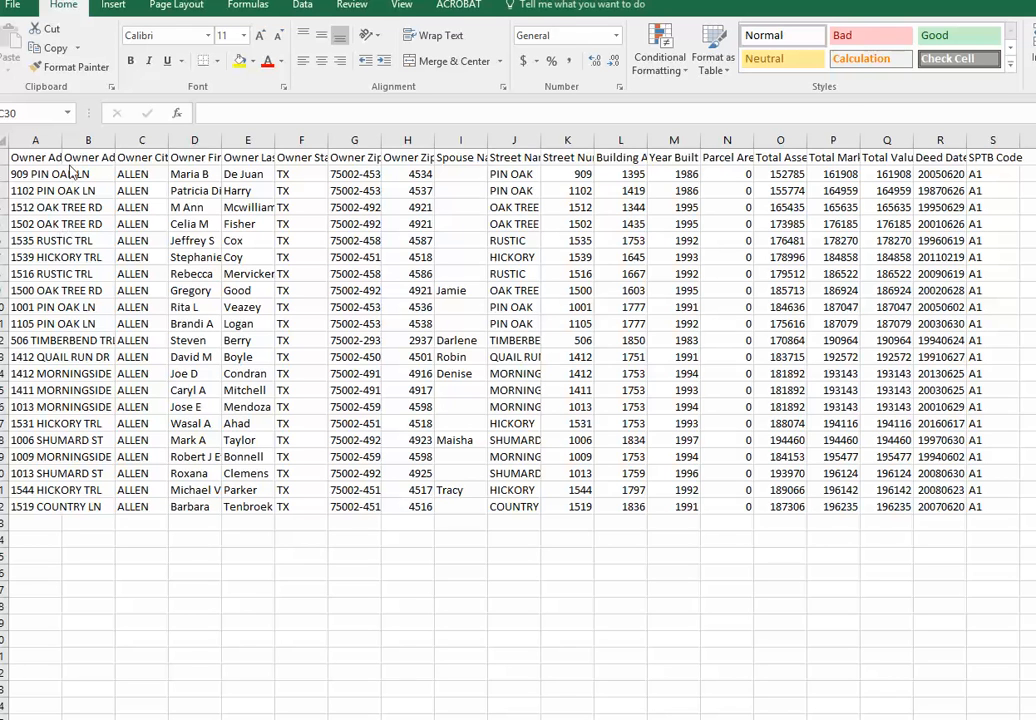
Widen the two owner address columns A and B, and delete the Owner Zip 4 column
drag(62, 140, 211, 145)
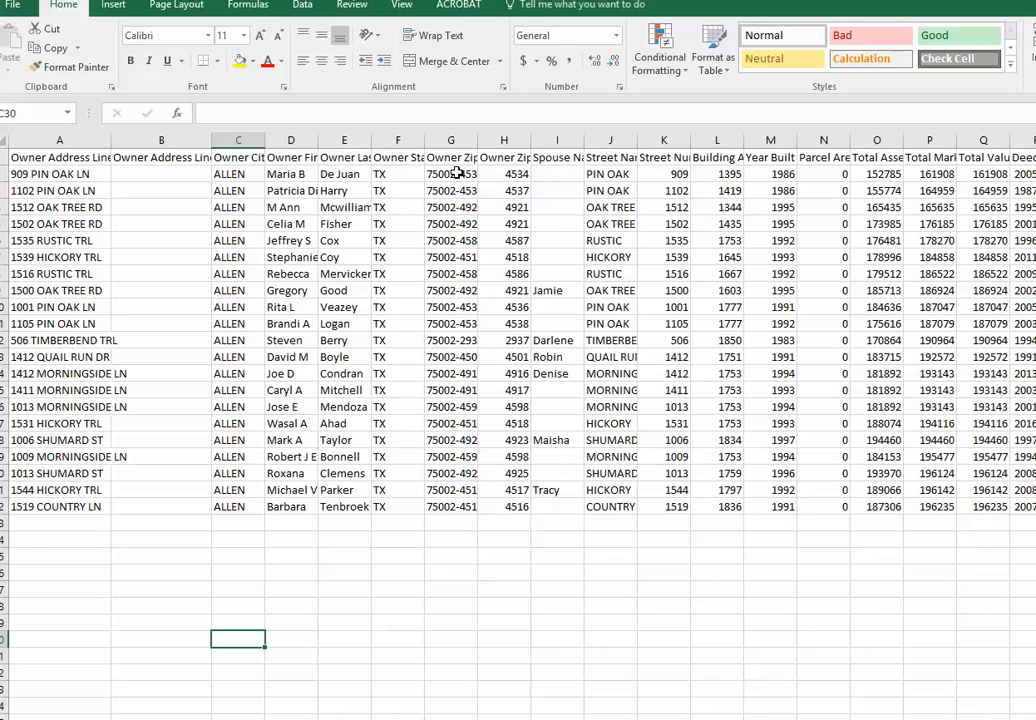
click(512, 142)
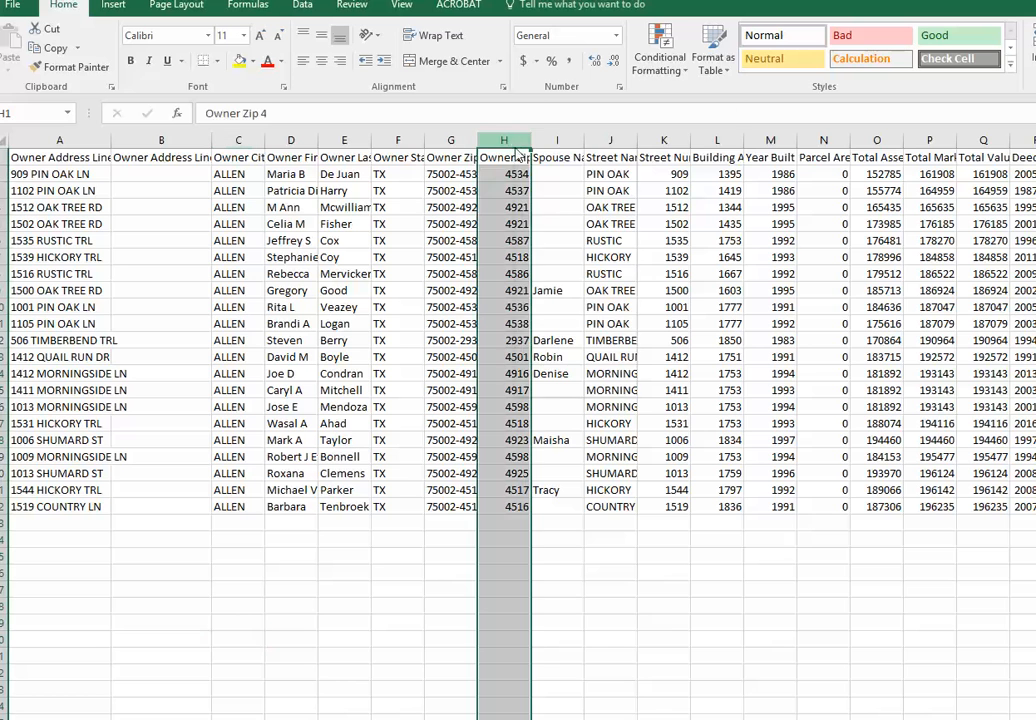
right_click(518, 146)
click(556, 283)
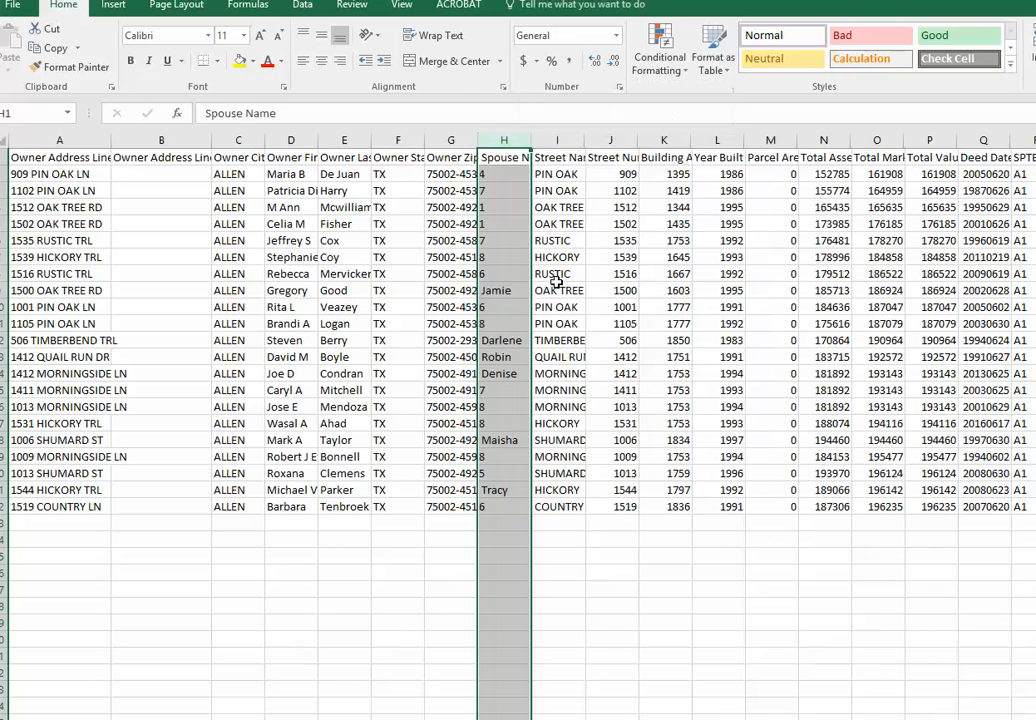
Delete all columns from Spouse Name through SPTB Code, leaving Owner Zip as the last column
drag(502, 139, 553, 143)
right_click(553, 143)
click(592, 284)
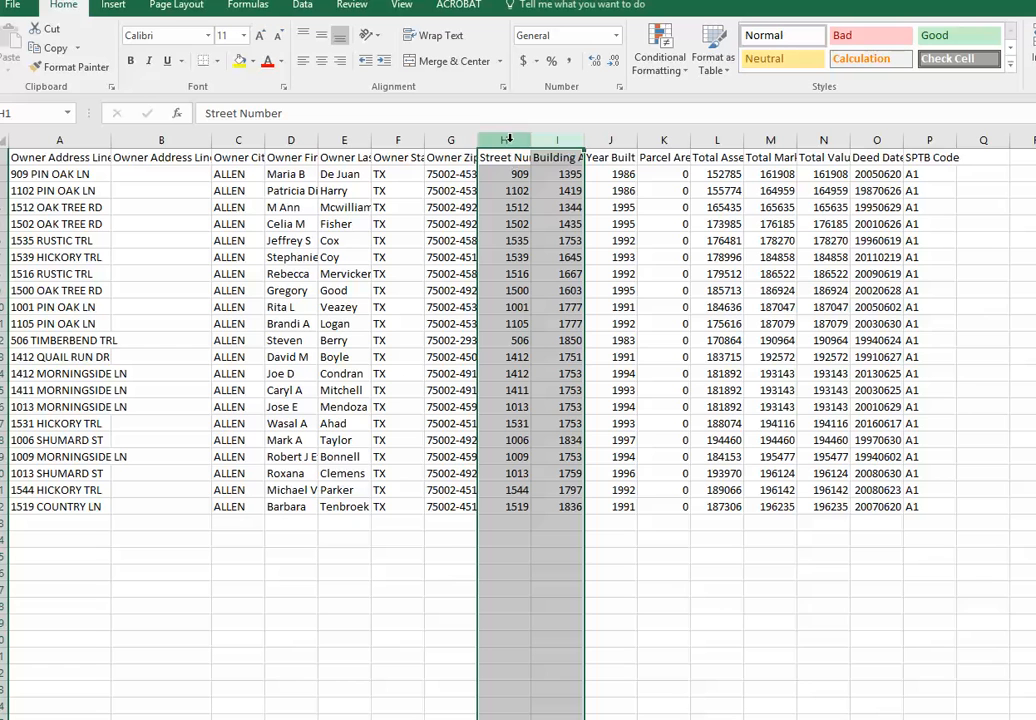
drag(507, 141, 931, 157)
right_click(932, 158)
click(970, 294)
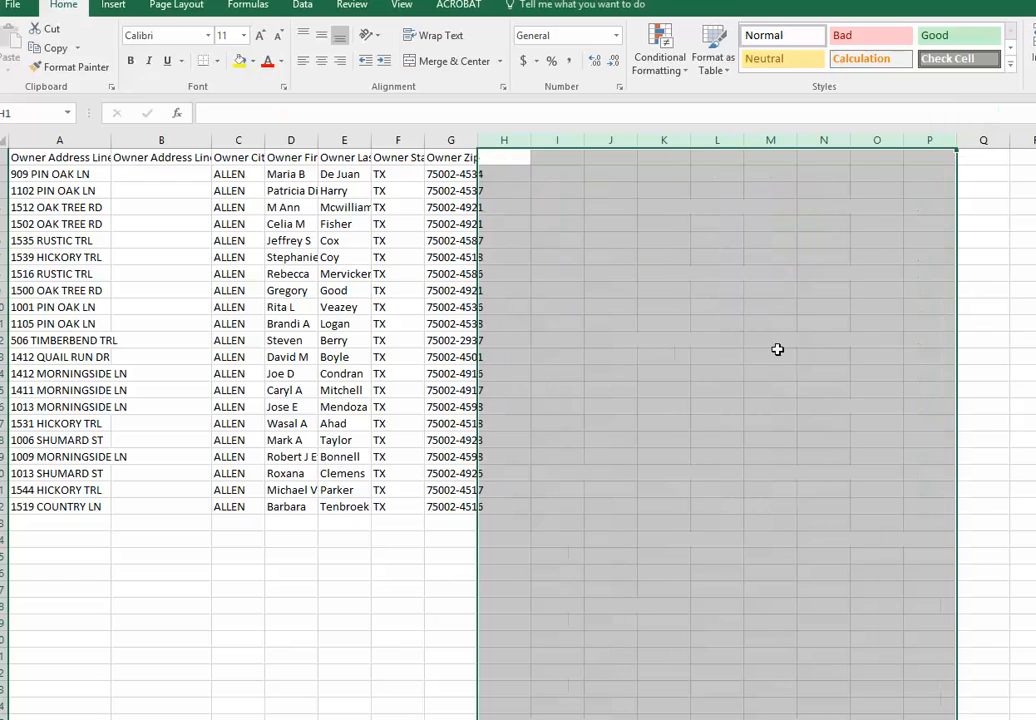
click(308, 622)
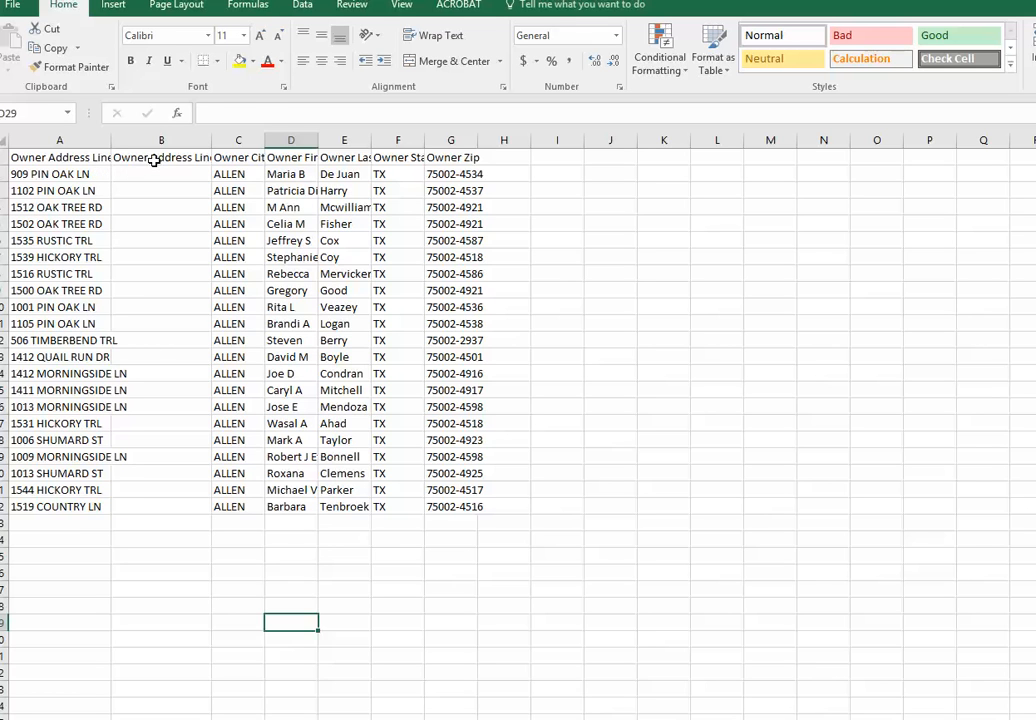
Clear the Owner Address Line 3 header from cell B1
click(154, 158)
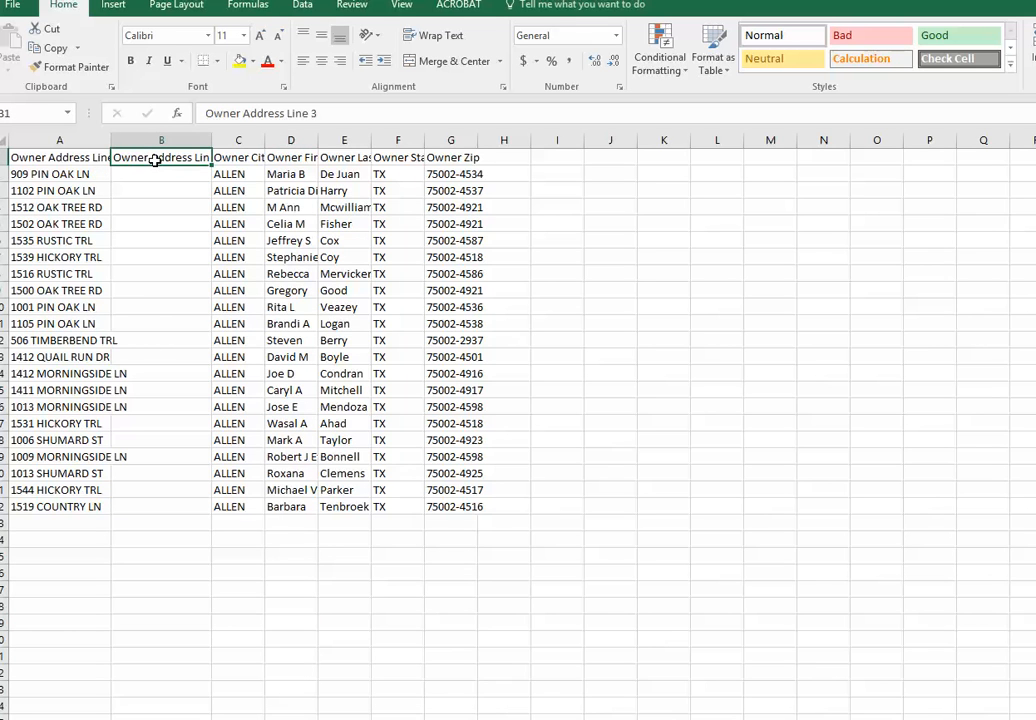
key(Delete)
double_click(156, 160)
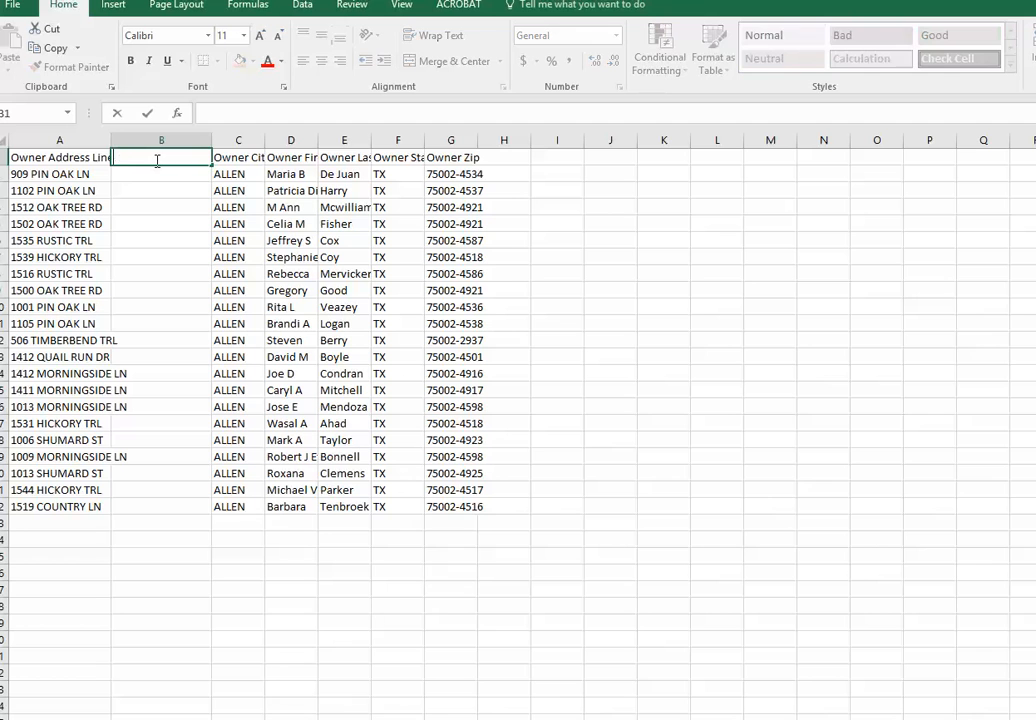
Enter =PROPER(A2) in cell B2 and fill the formula down to the last address row
click(149, 176)
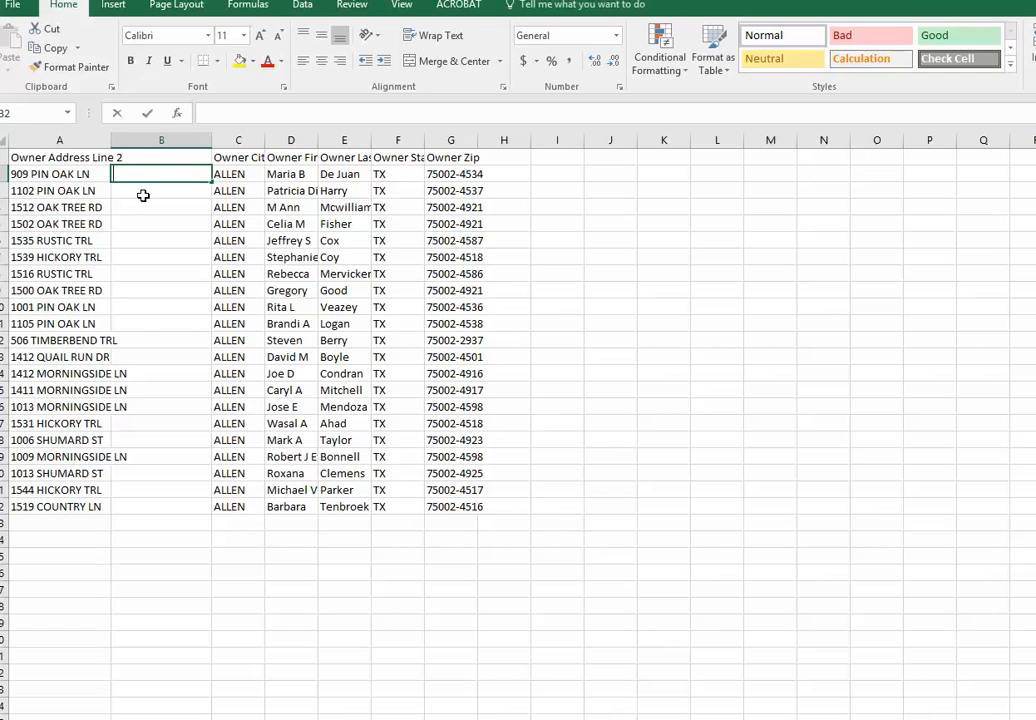
text(=Proper)
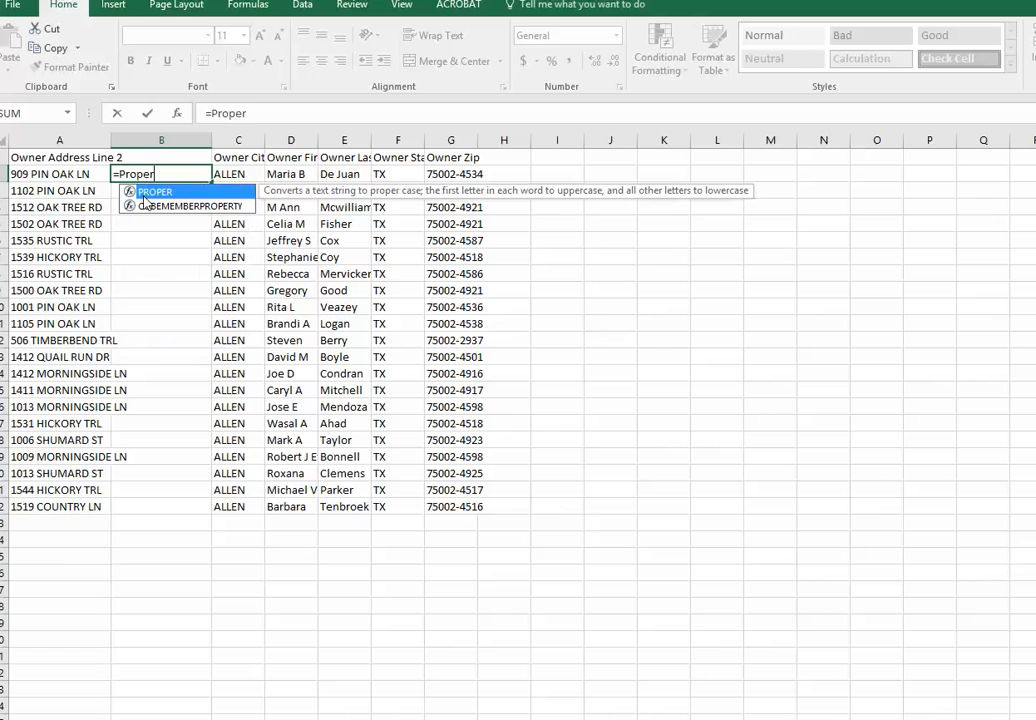
text((a2))
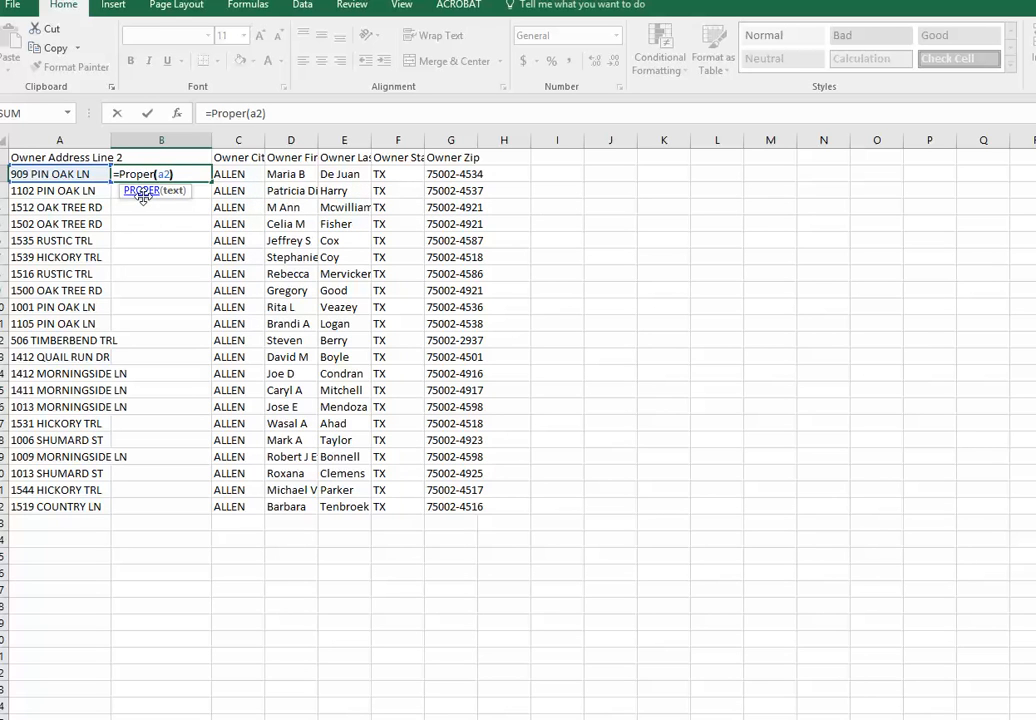
key(Return)
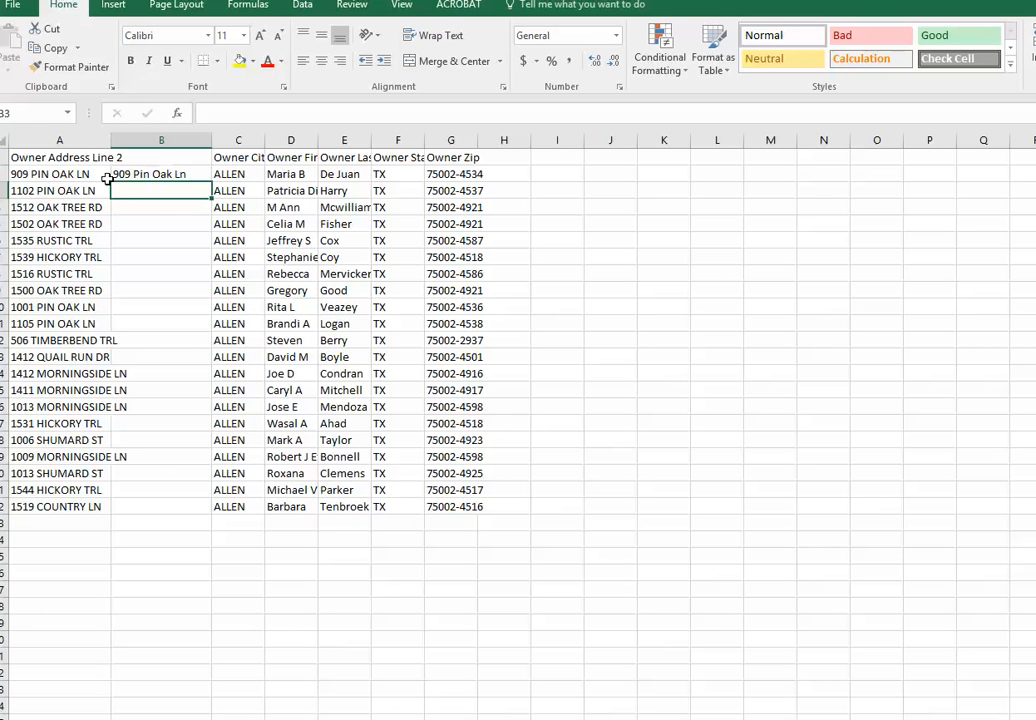
click(171, 176)
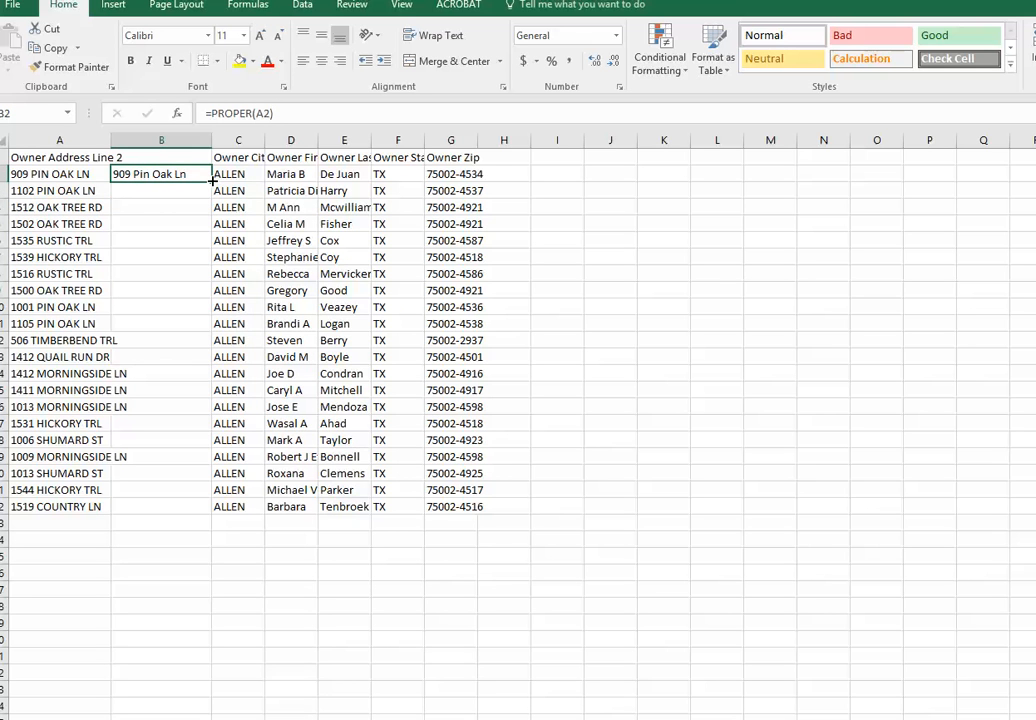
double_click(210, 182)
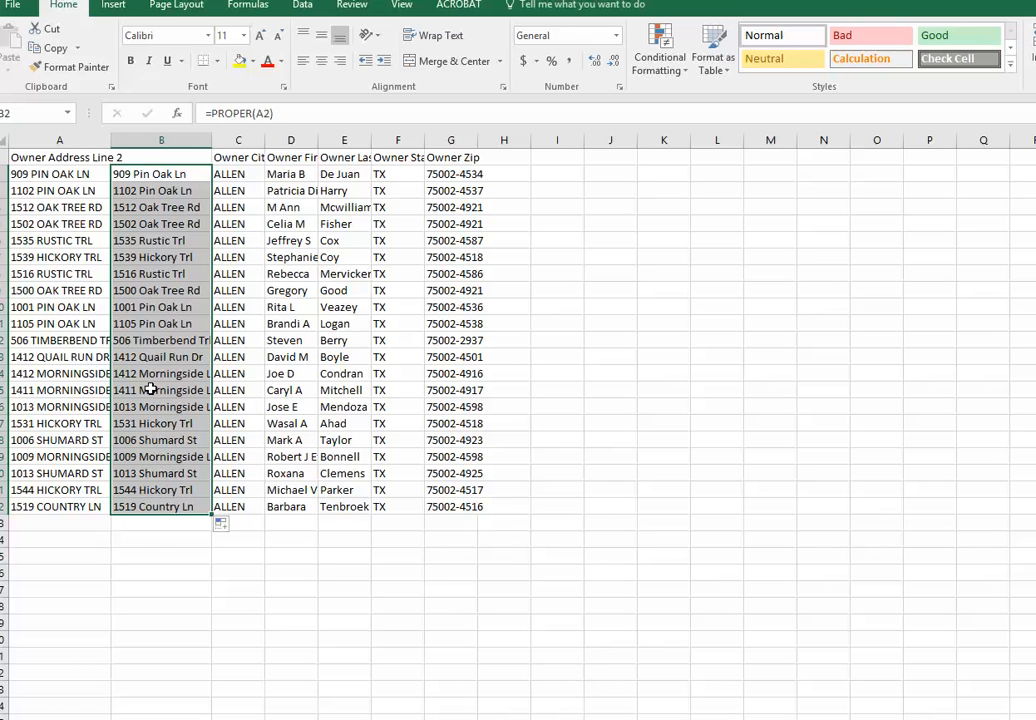
Copy the proper-case addresses from column B and paste them as values over the original addresses starting at A2
key(ctrl+c)
click(37, 175)
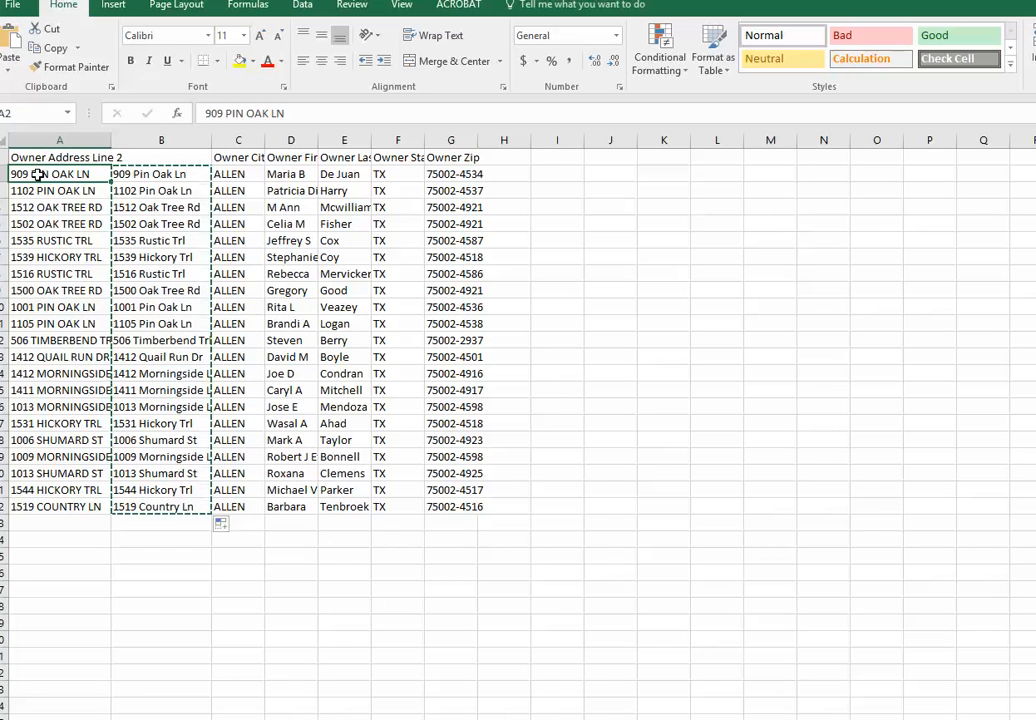
right_click(38, 176)
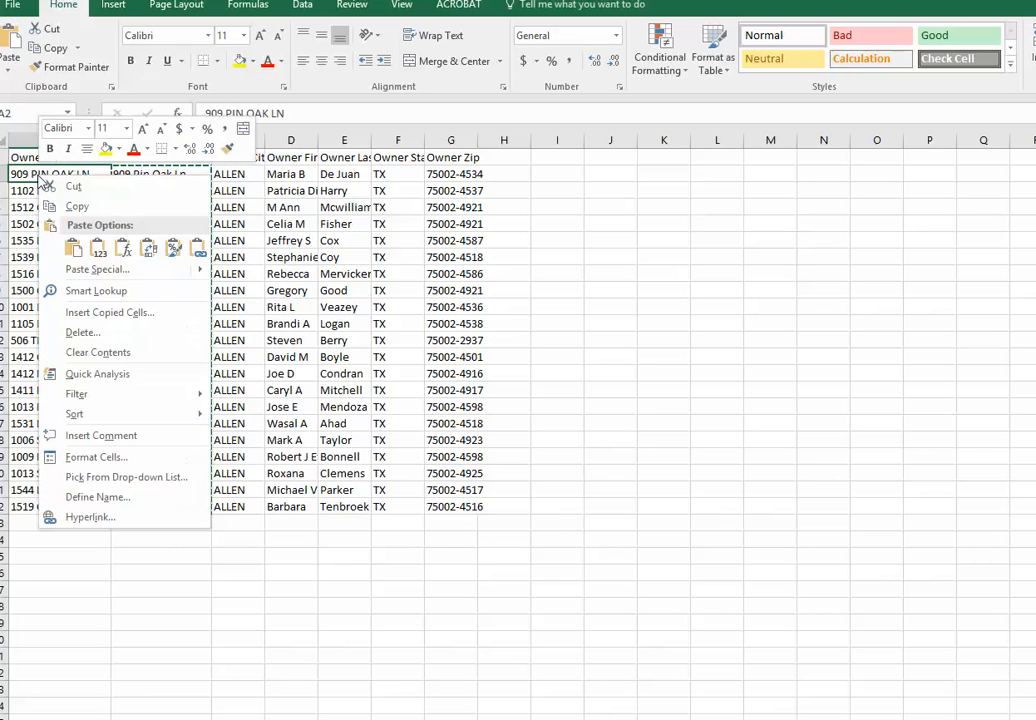
click(98, 248)
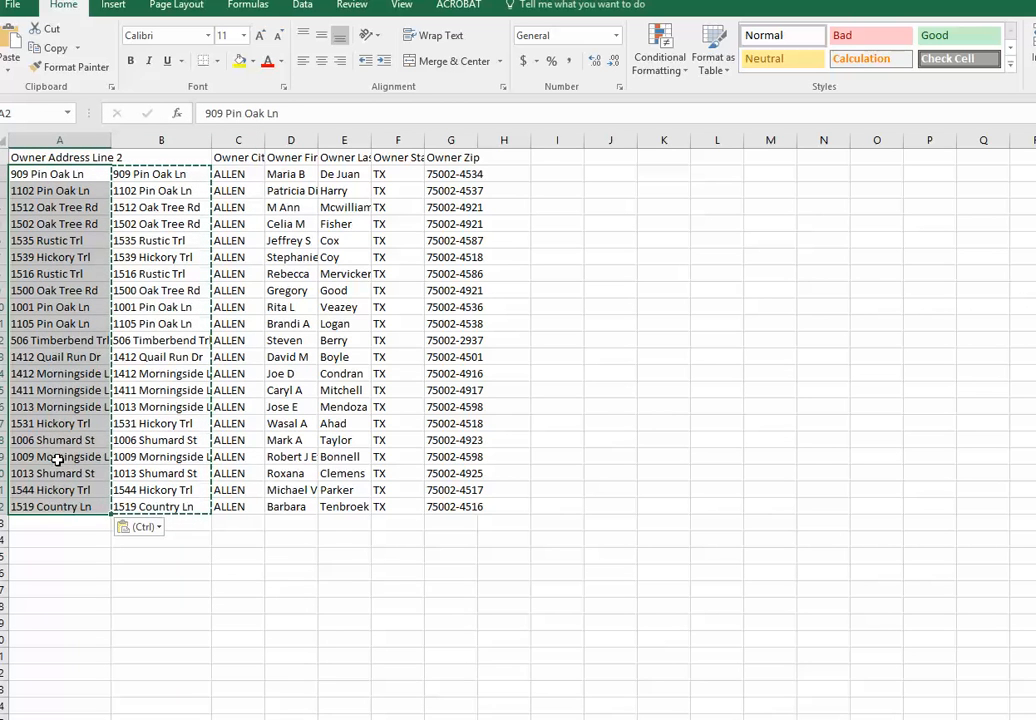
Cancel the copy selection and delete helper column B with the address formulas
click(162, 140)
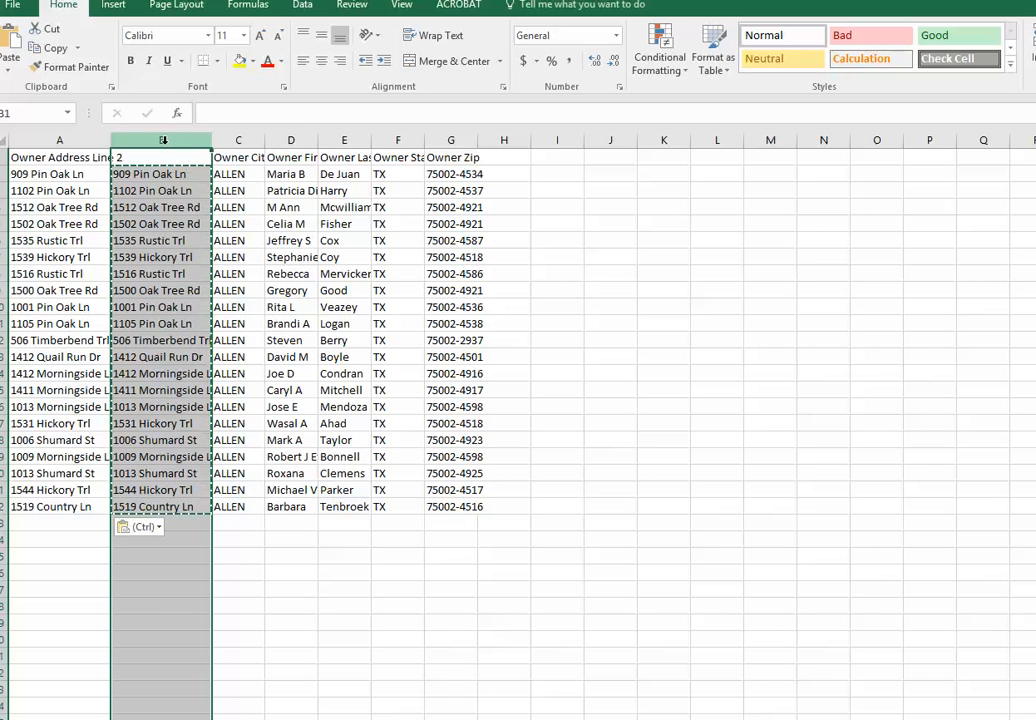
right_click(163, 140)
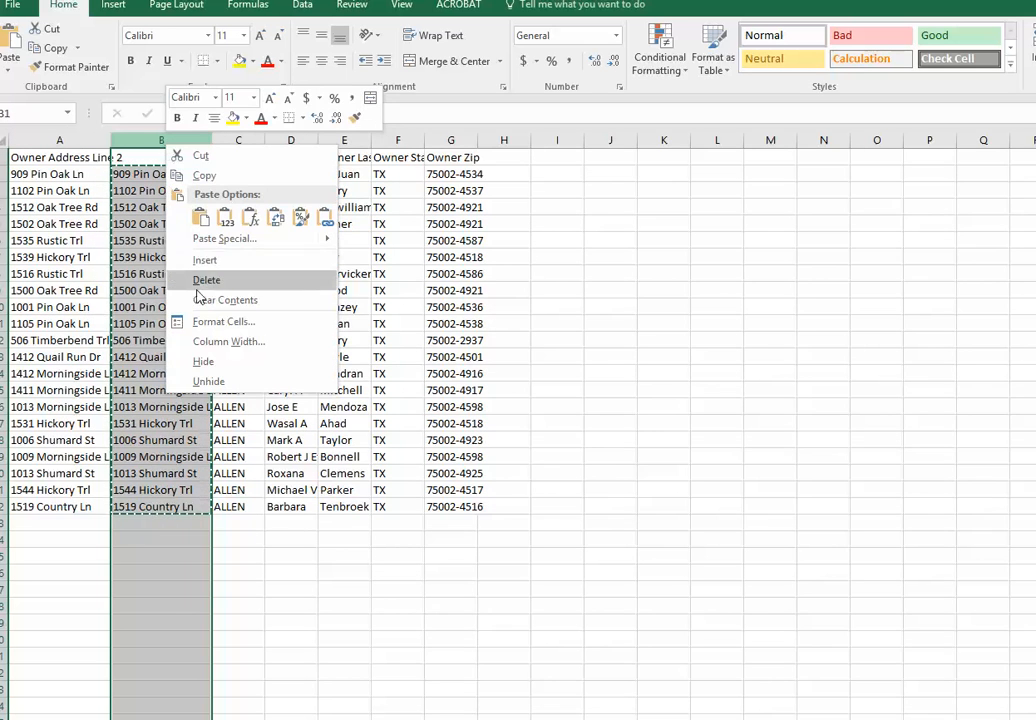
key(Escape)
key(Escape)
key(ctrl+minus)
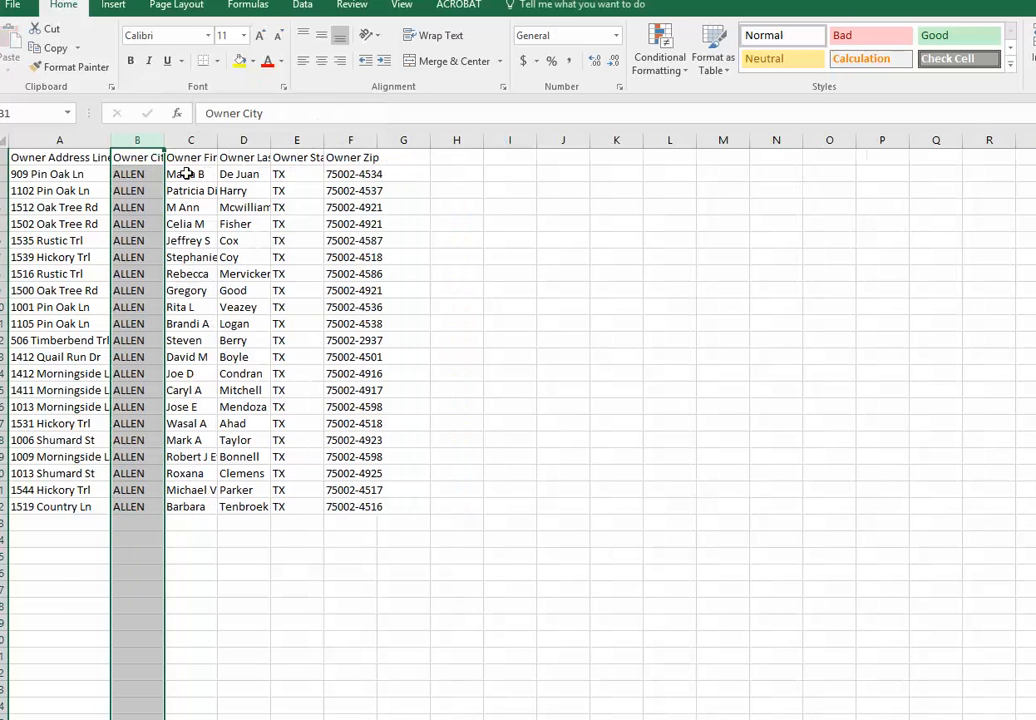
Insert a blank column between Owner City and Owner First Name
click(189, 141)
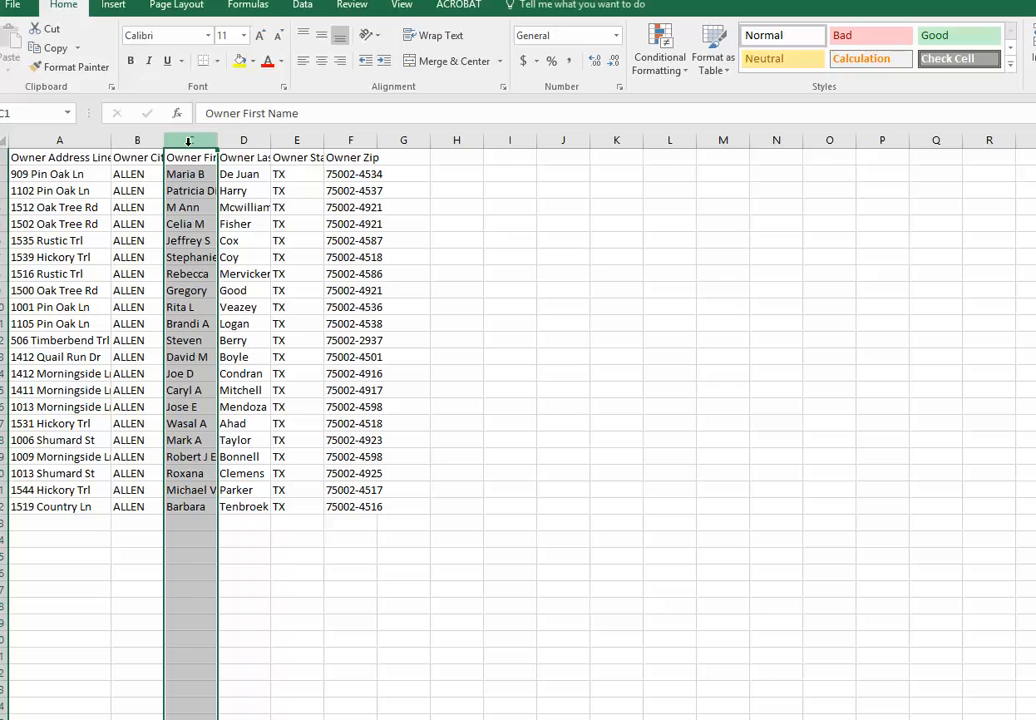
right_click(188, 142)
click(225, 260)
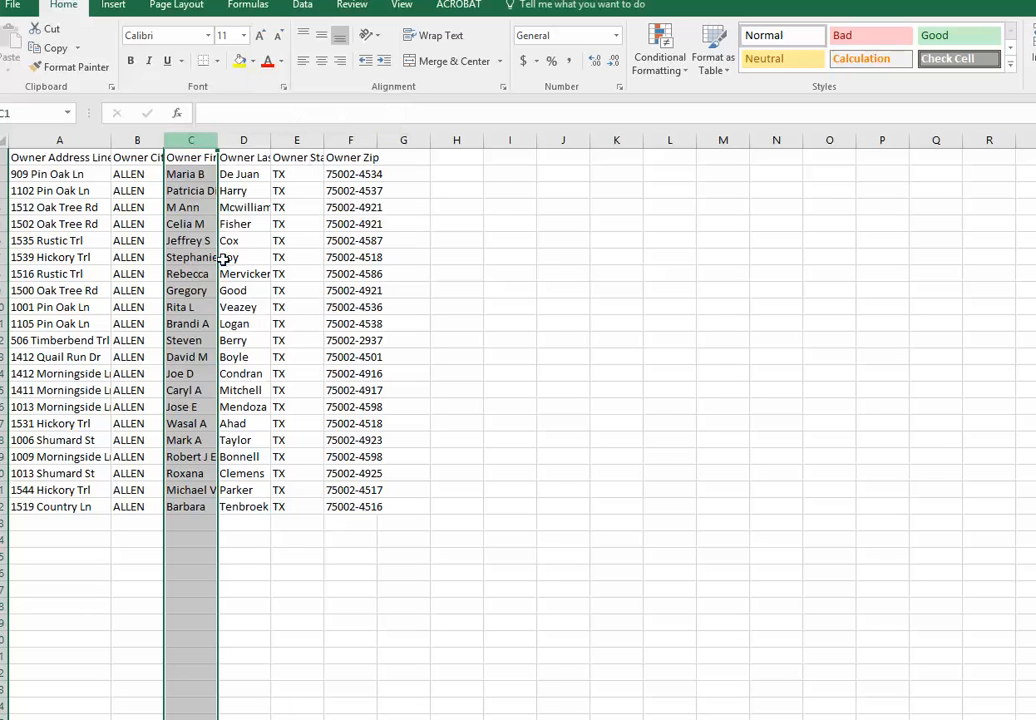
Enter =PROPER(B2) in cell C2 and fill the formula down to the last city row
click(189, 177)
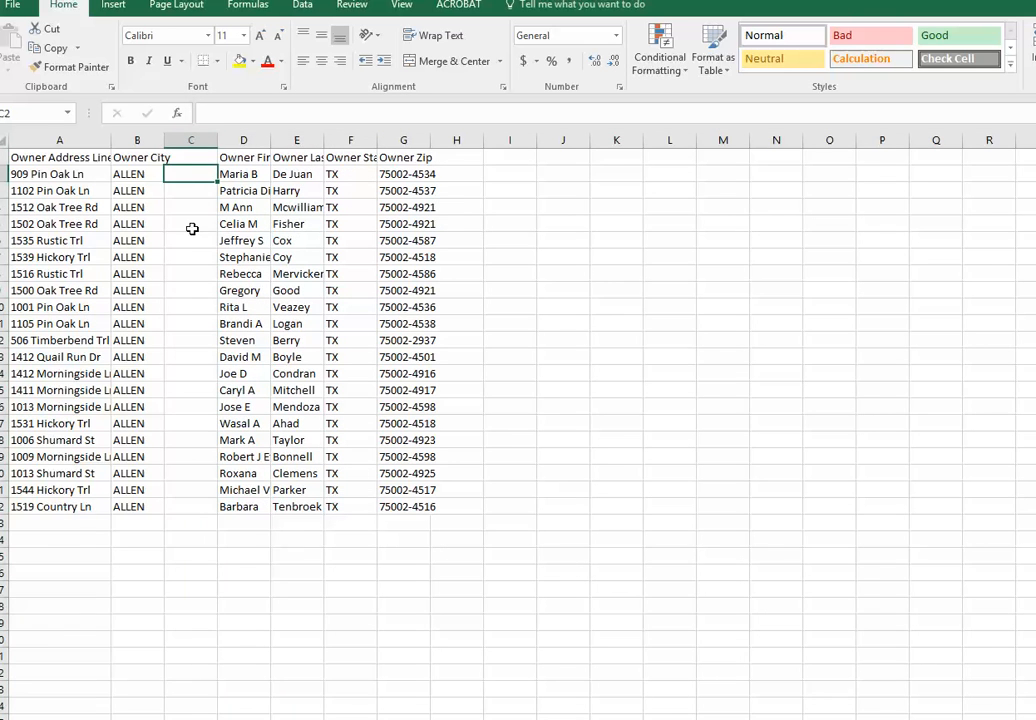
text(=Pro)
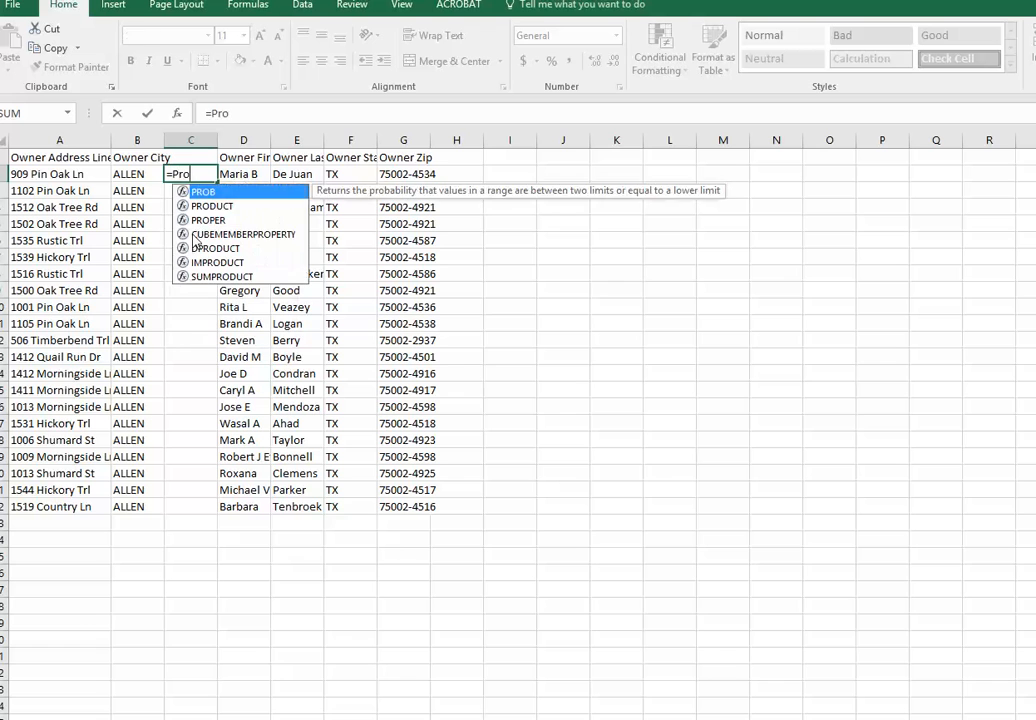
text(er)
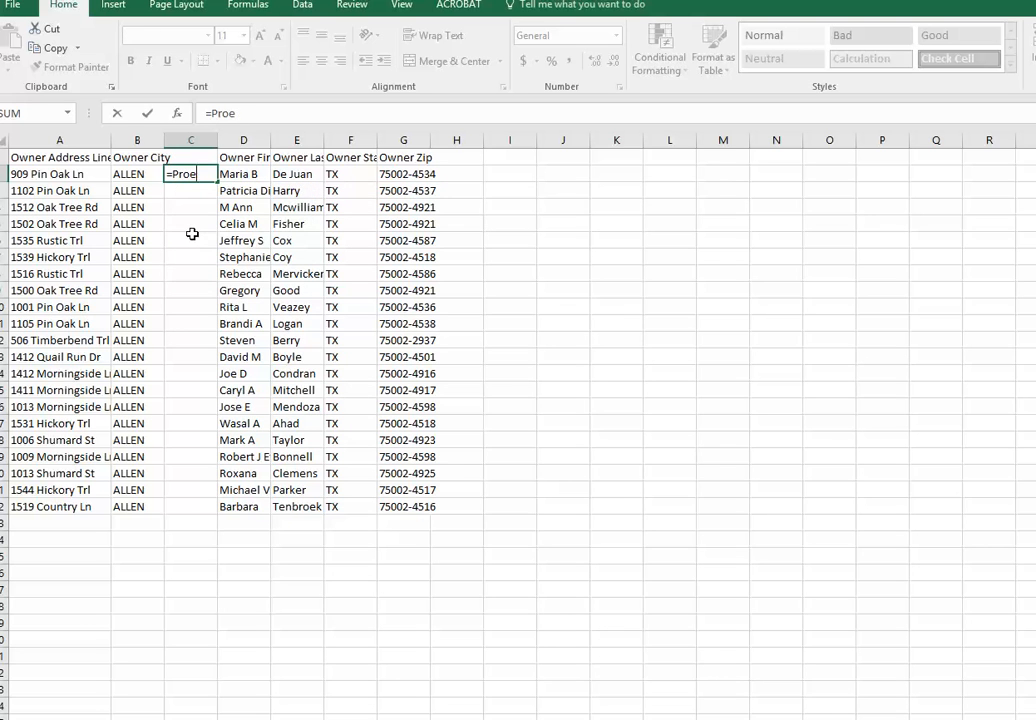
key(BackSpace)
text(per)
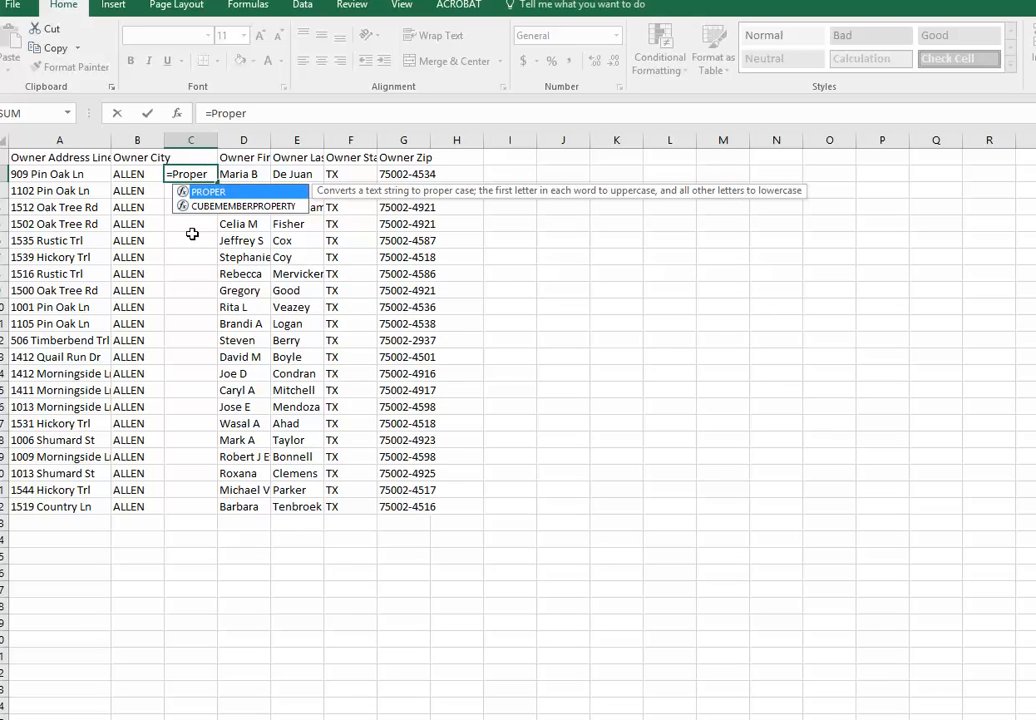
text((b)
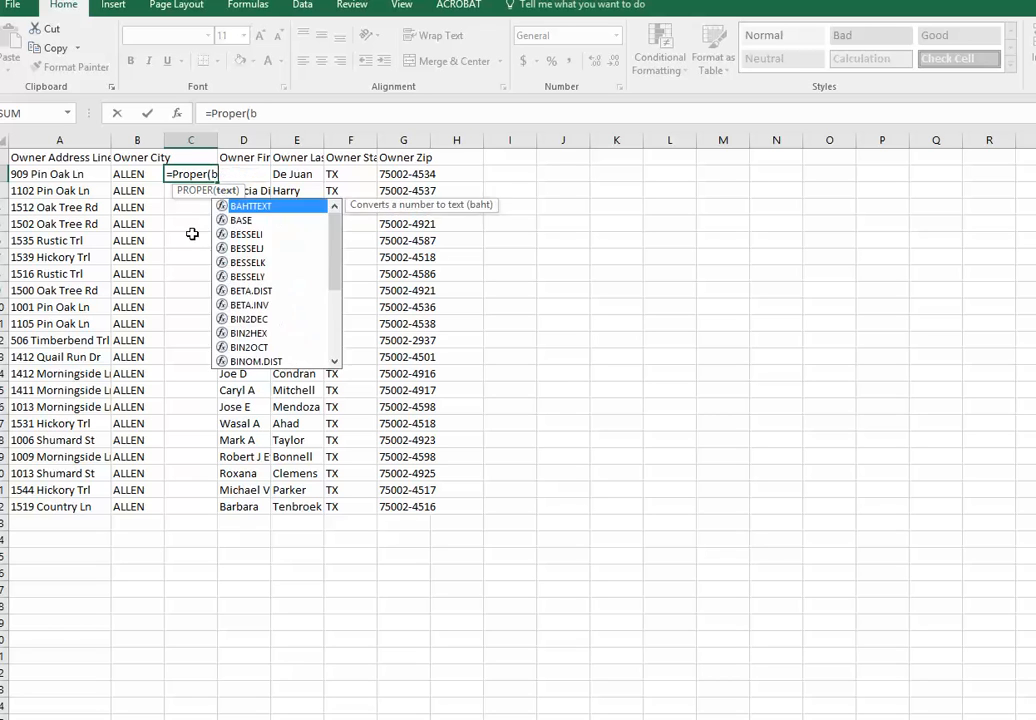
text(2))
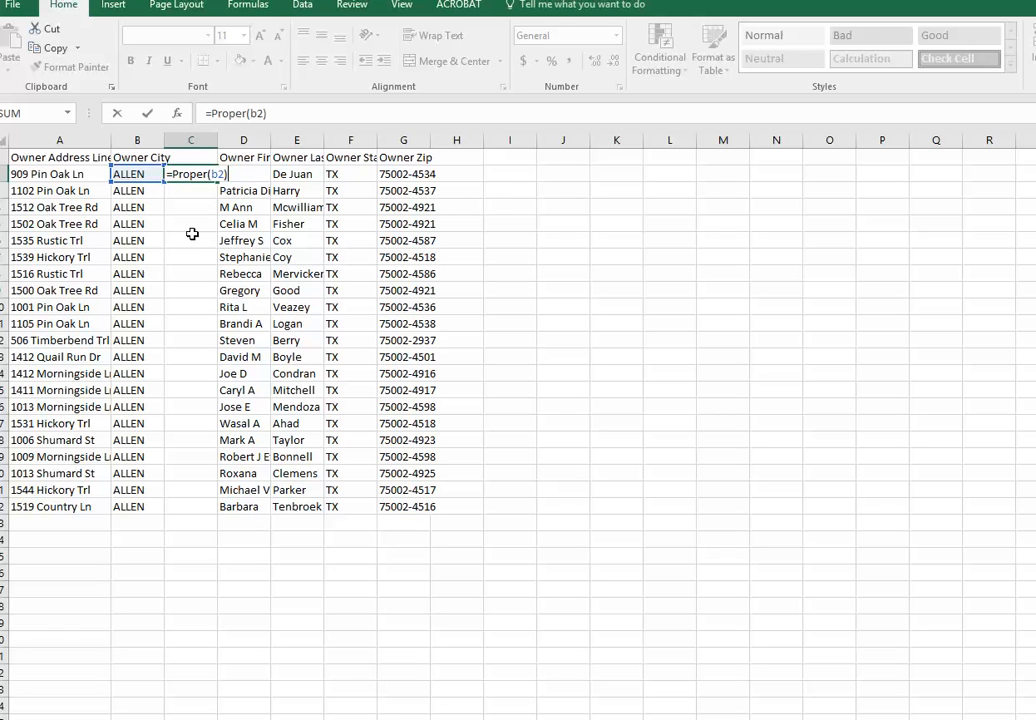
key(Return)
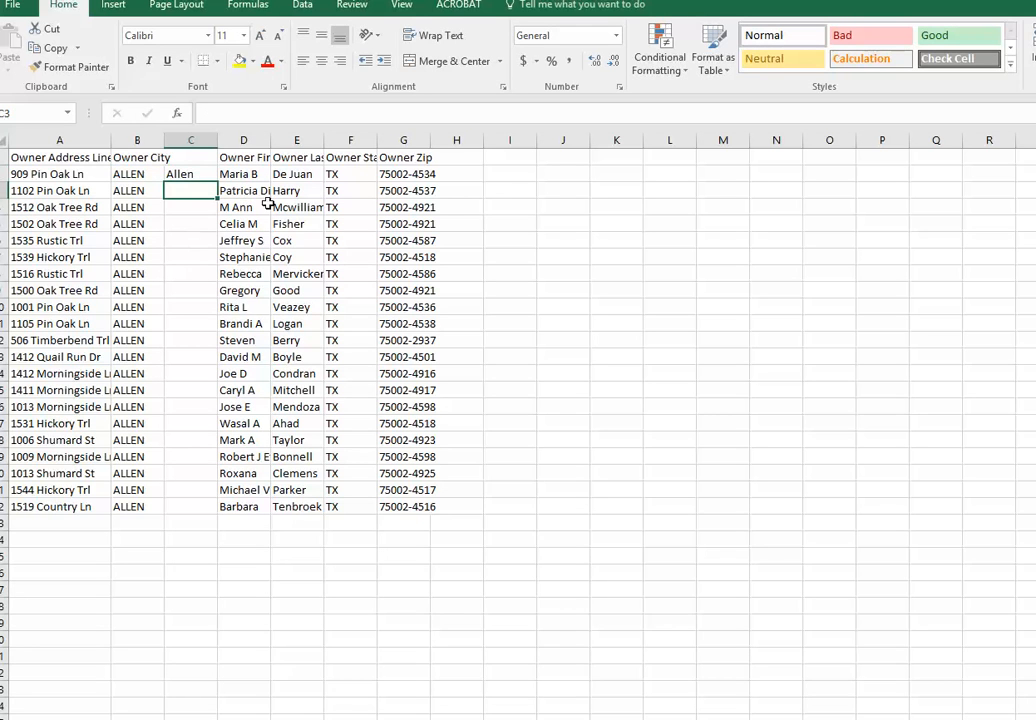
click(204, 175)
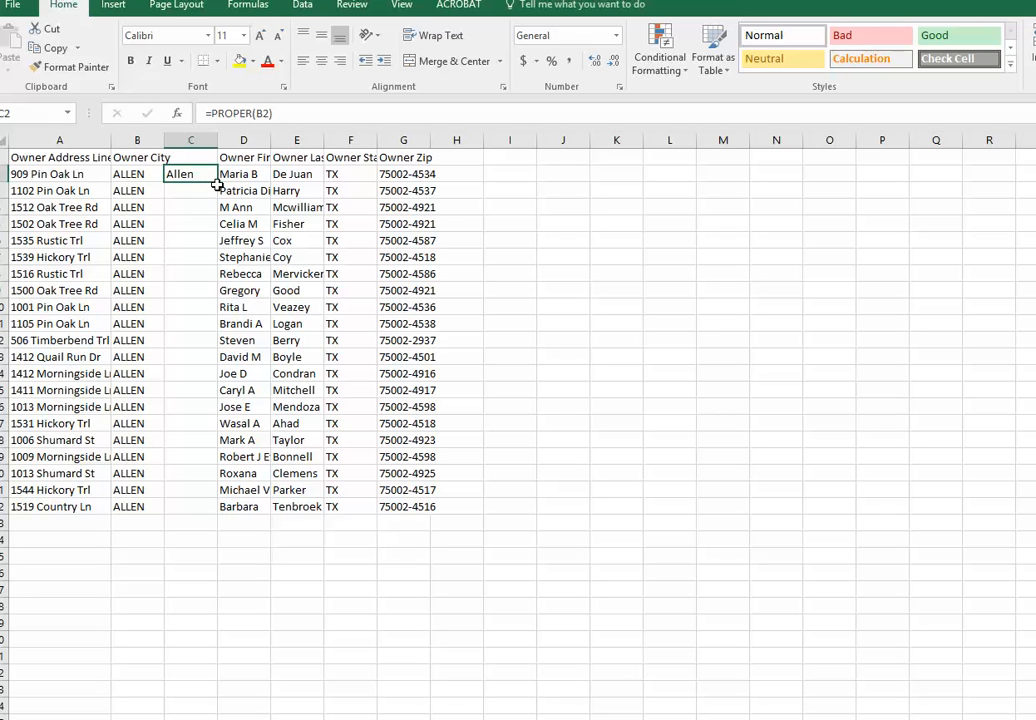
double_click(217, 182)
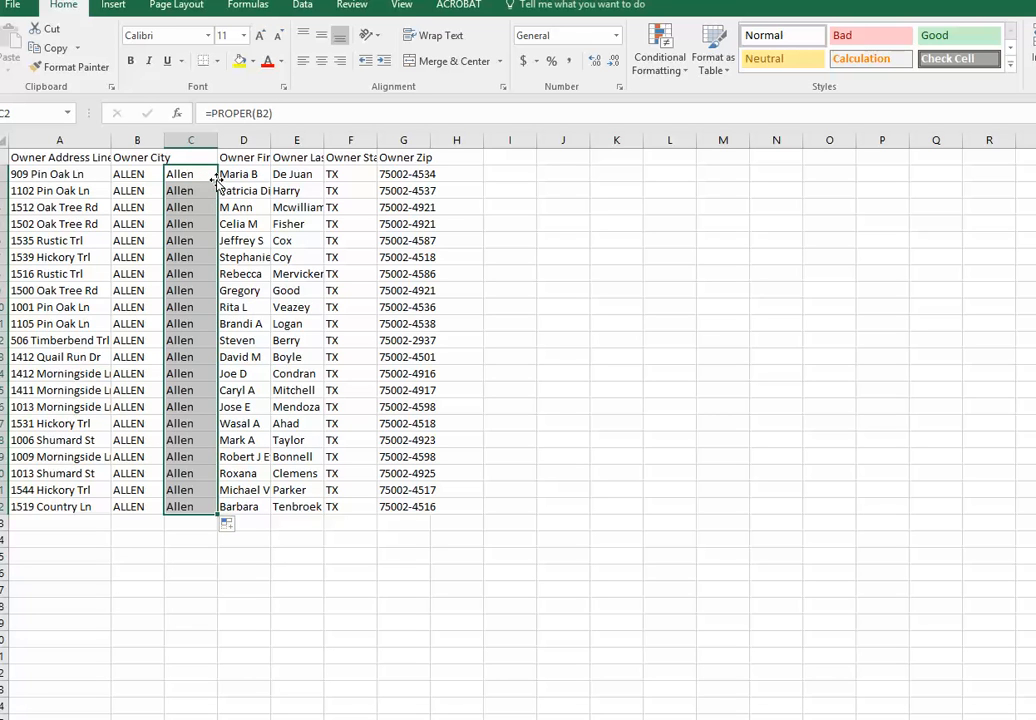
Copy the proper-case city names from column C and paste them as values over Owner City starting at B2
key(ctrl+c)
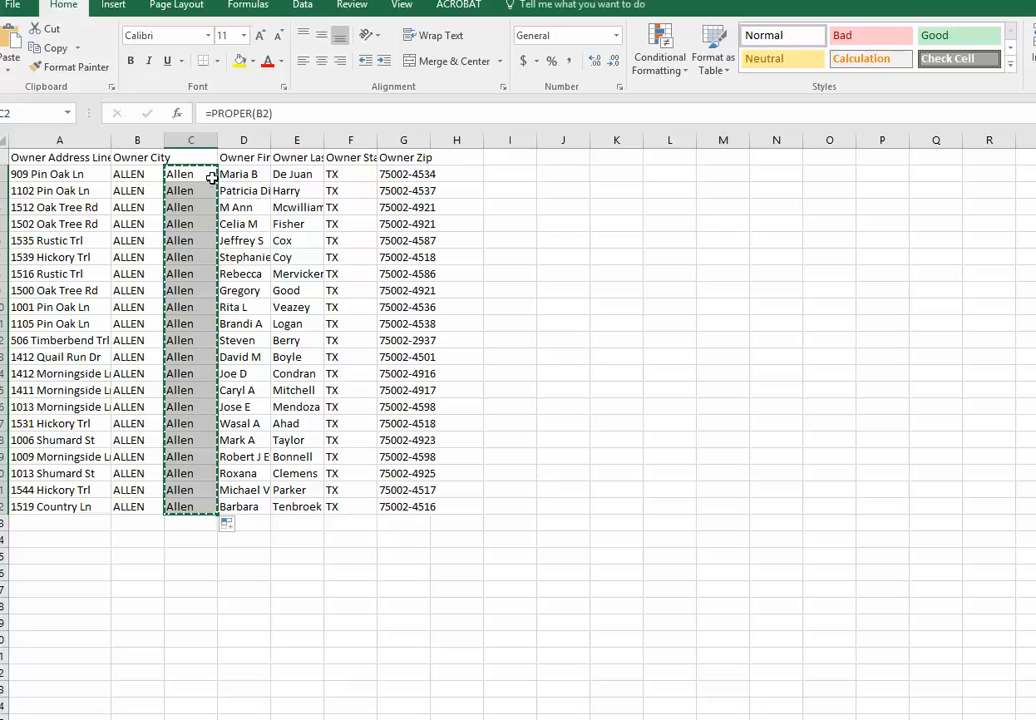
click(121, 175)
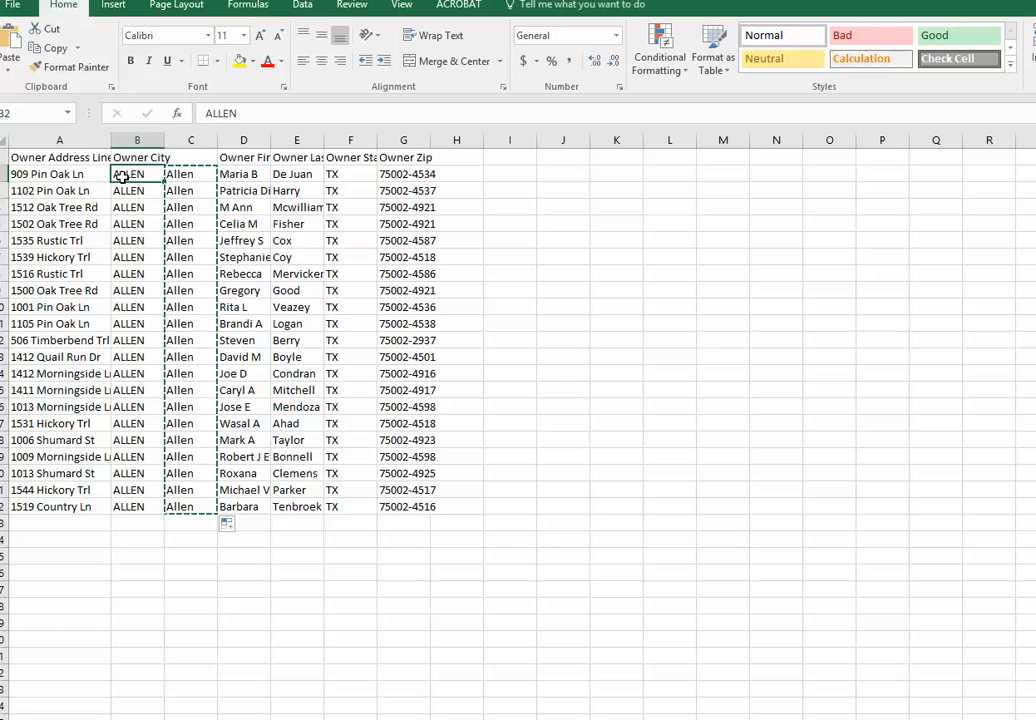
right_click(124, 177)
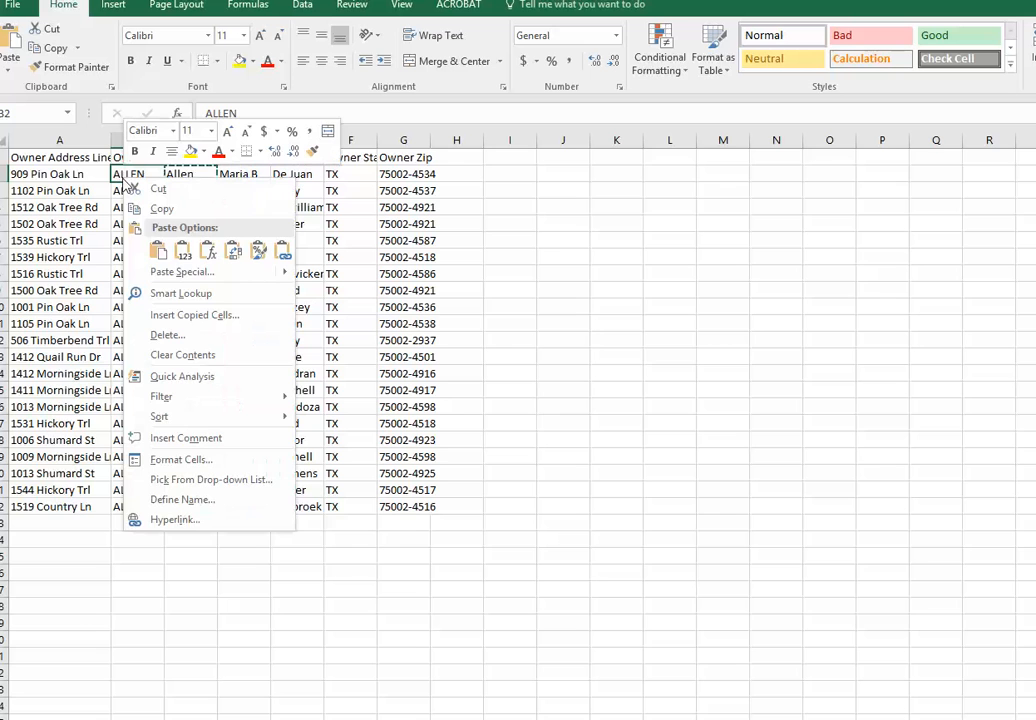
click(186, 254)
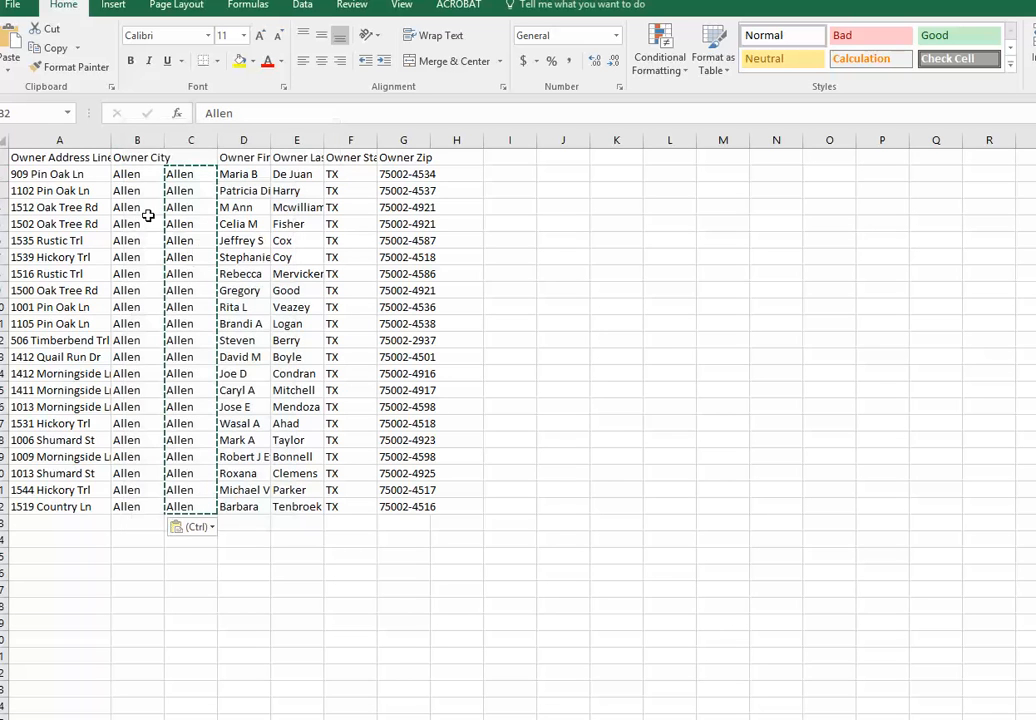
Delete helper column C with the city formulas and widen the Owner First Name and Owner Last Name columns to fit their contents
click(203, 145)
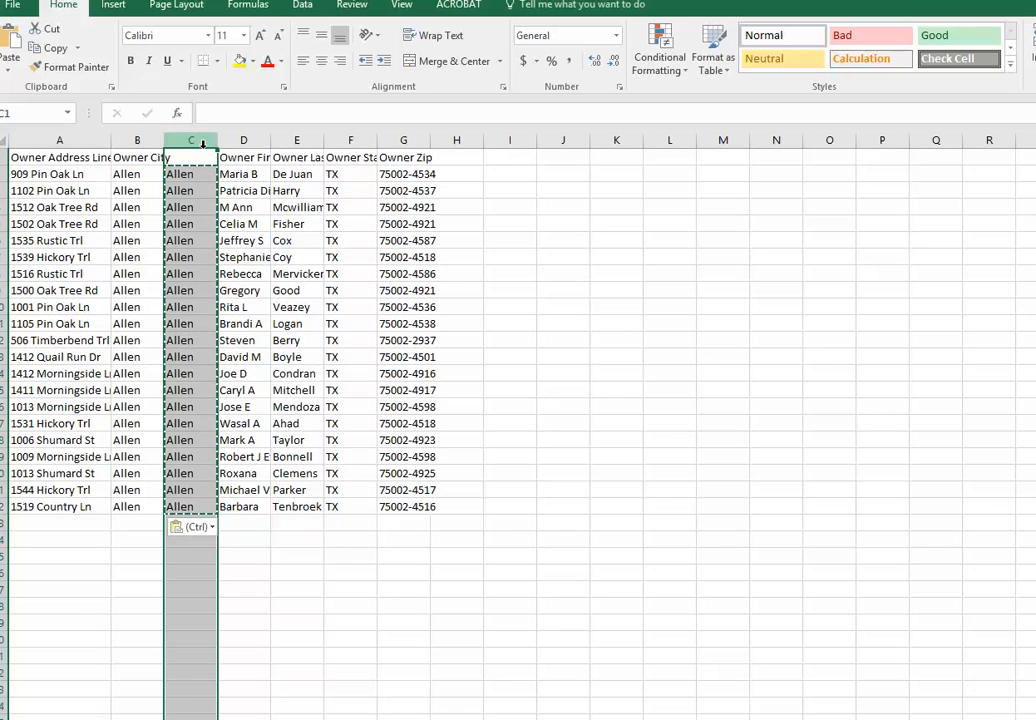
right_click(203, 147)
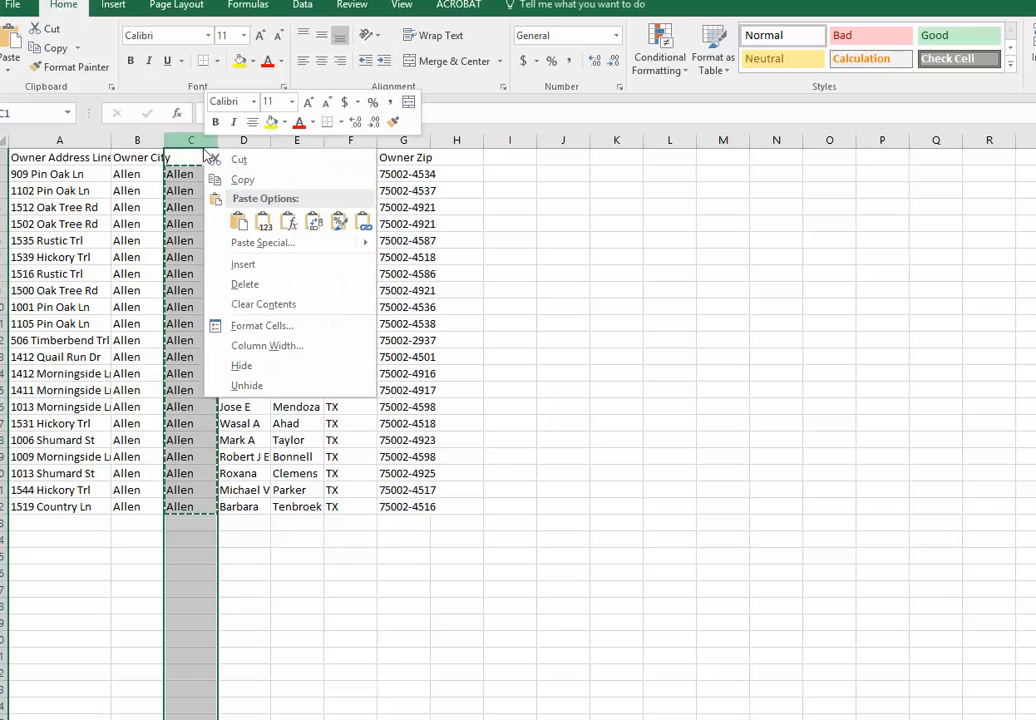
click(245, 284)
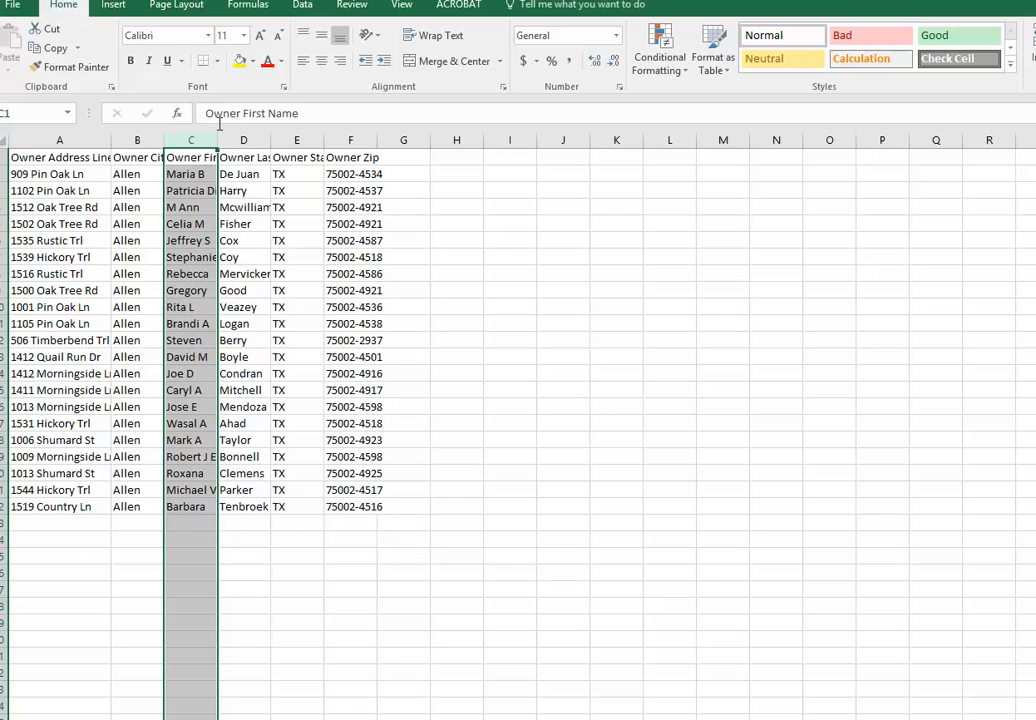
drag(217, 139, 331, 141)
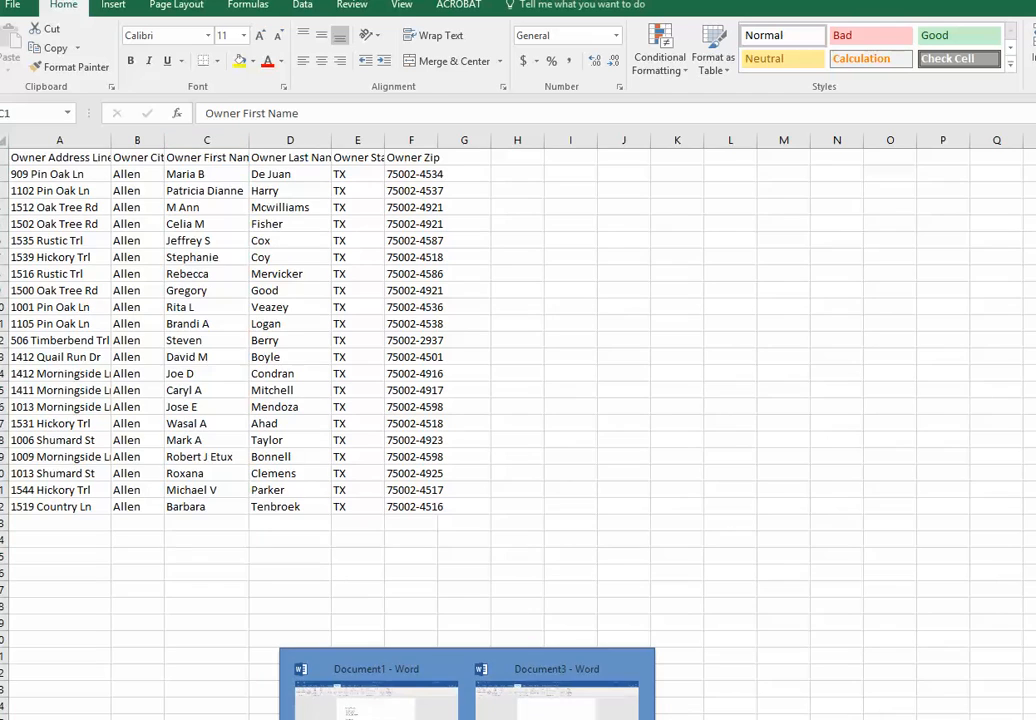
click(555, 690)
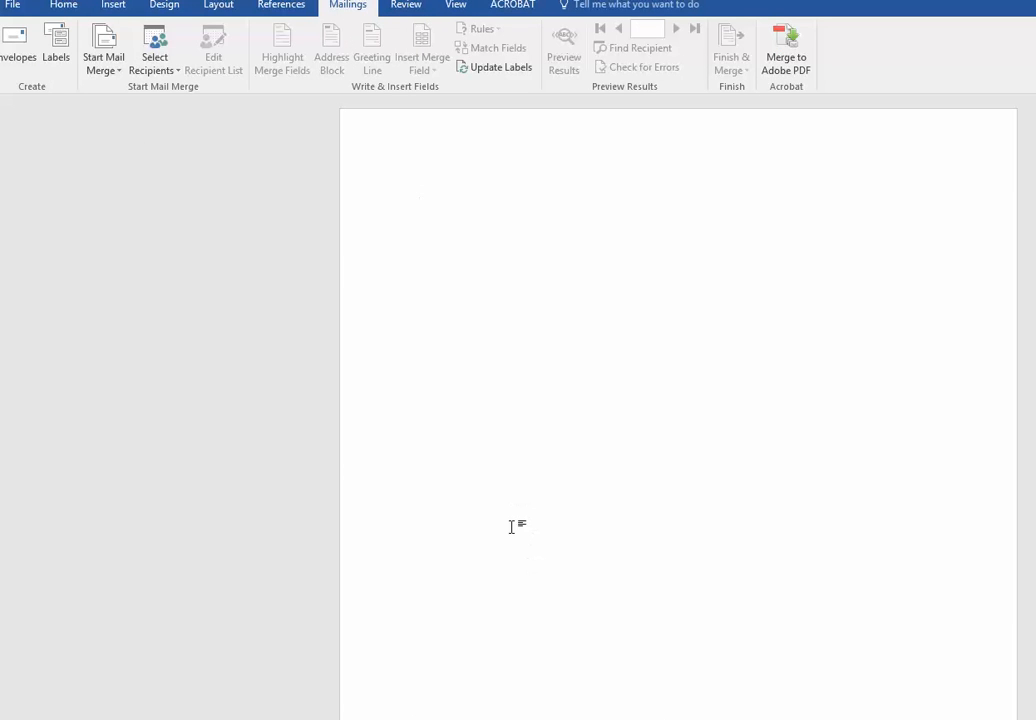
mouse_move(209, 719)
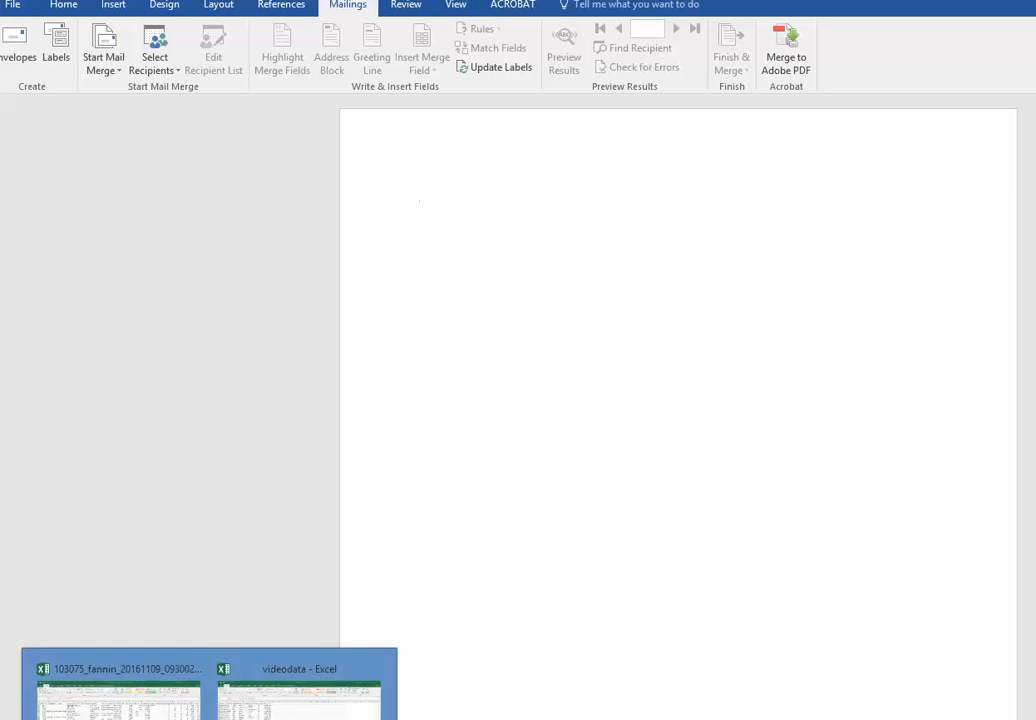
click(275, 708)
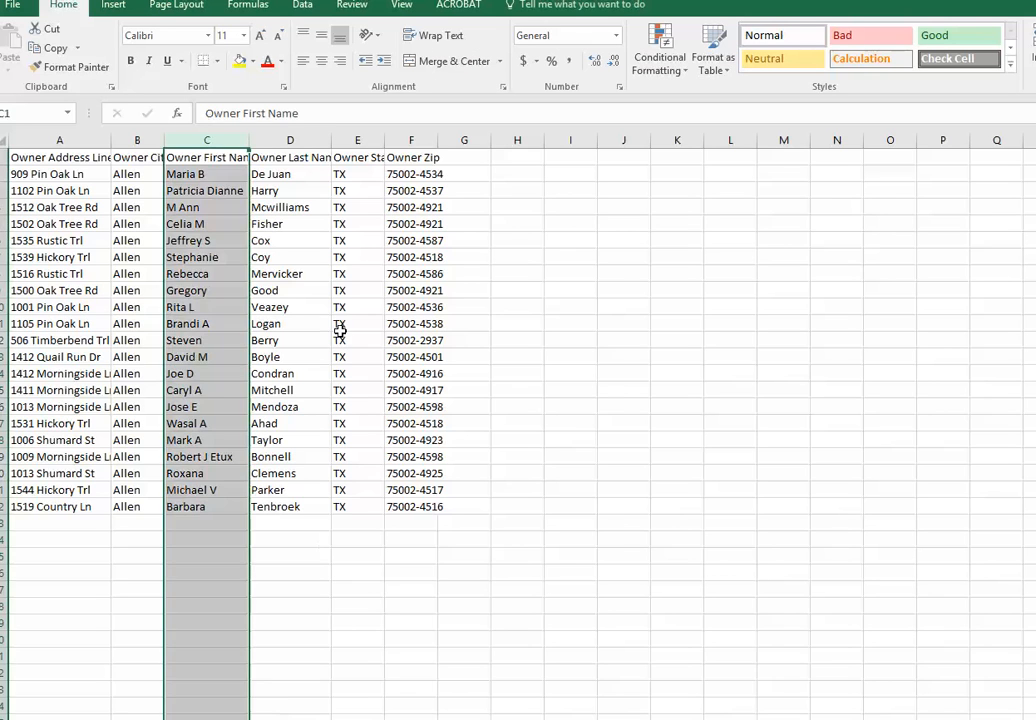
Deselect the Owner First Name column and save the videodata workbook under its existing name
click(337, 323)
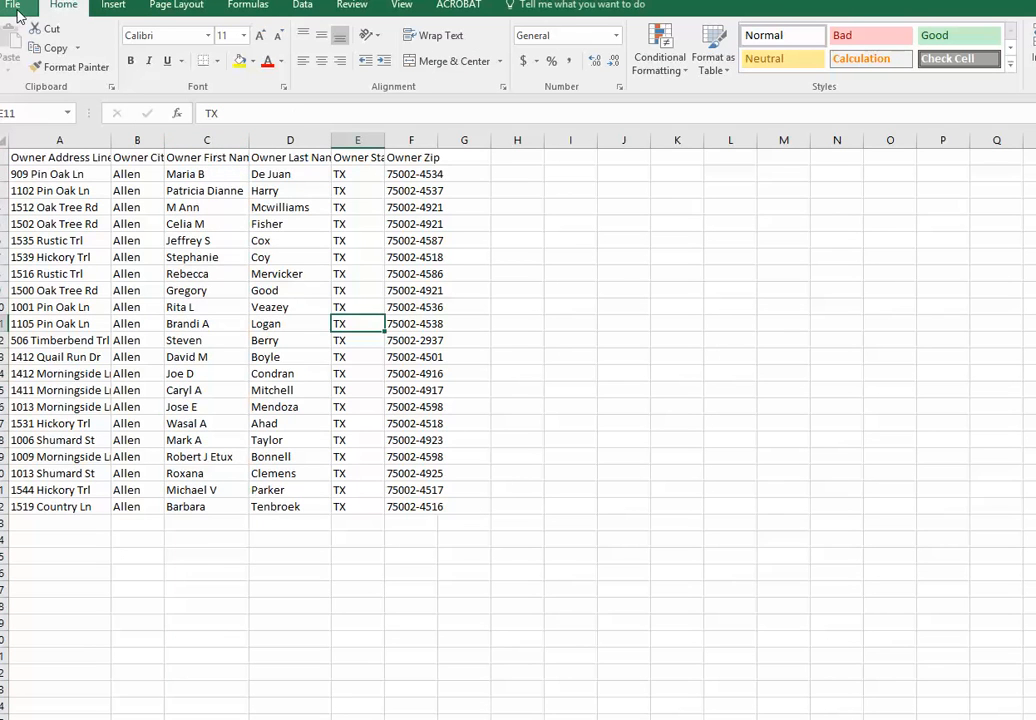
click(15, 8)
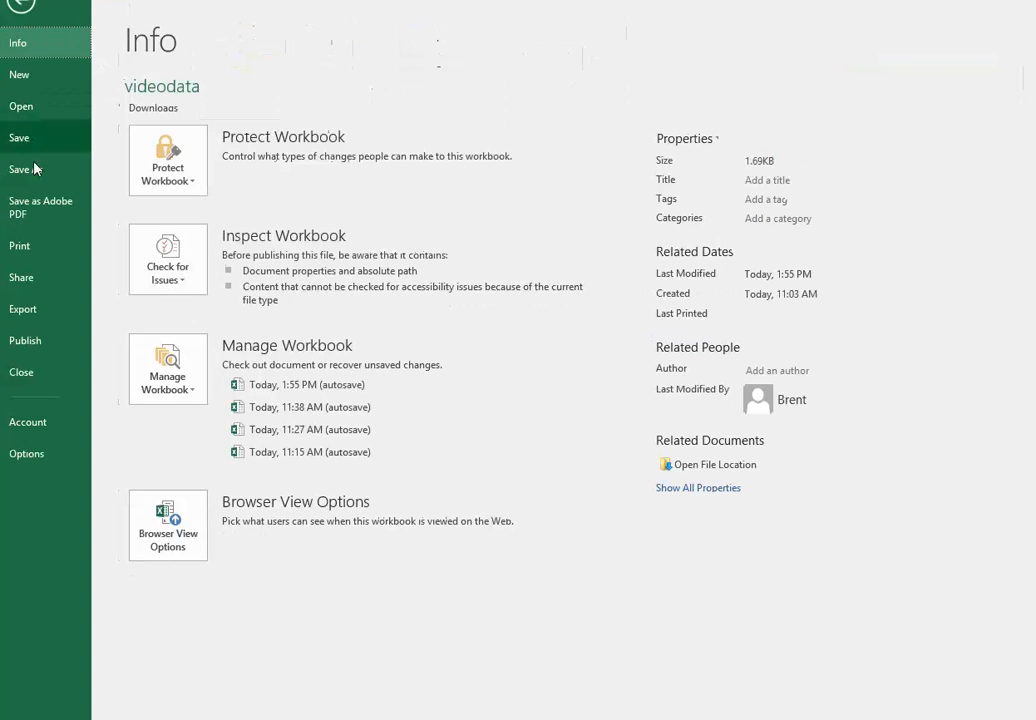
click(37, 141)
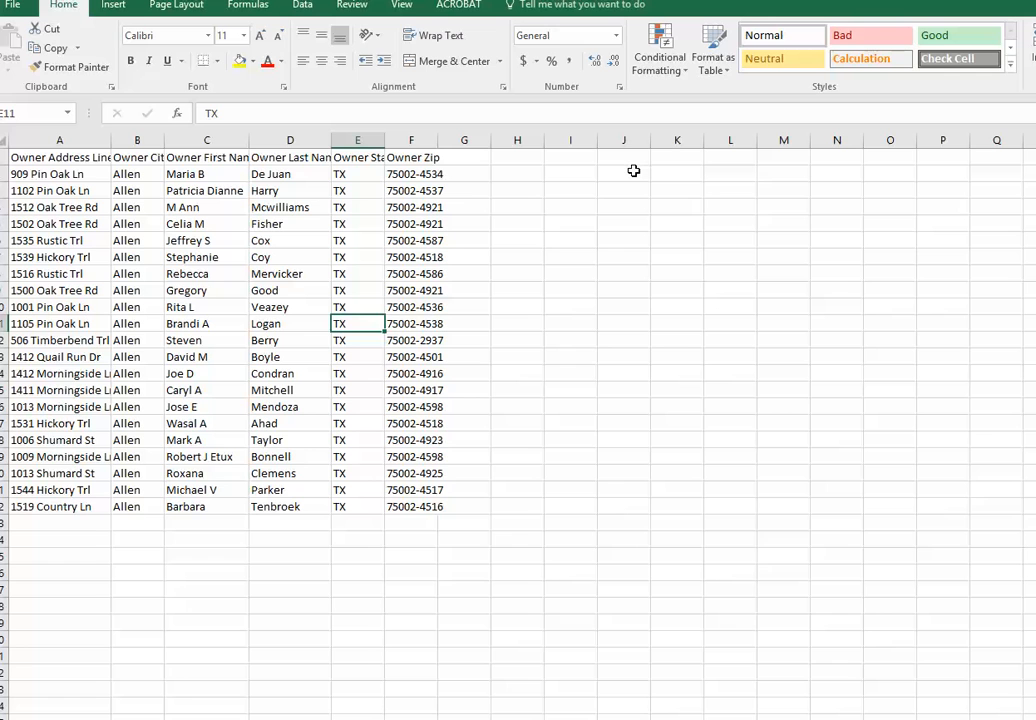
Switch to the blank Document3 in Word and start a mail merge for labels
click(467, 719)
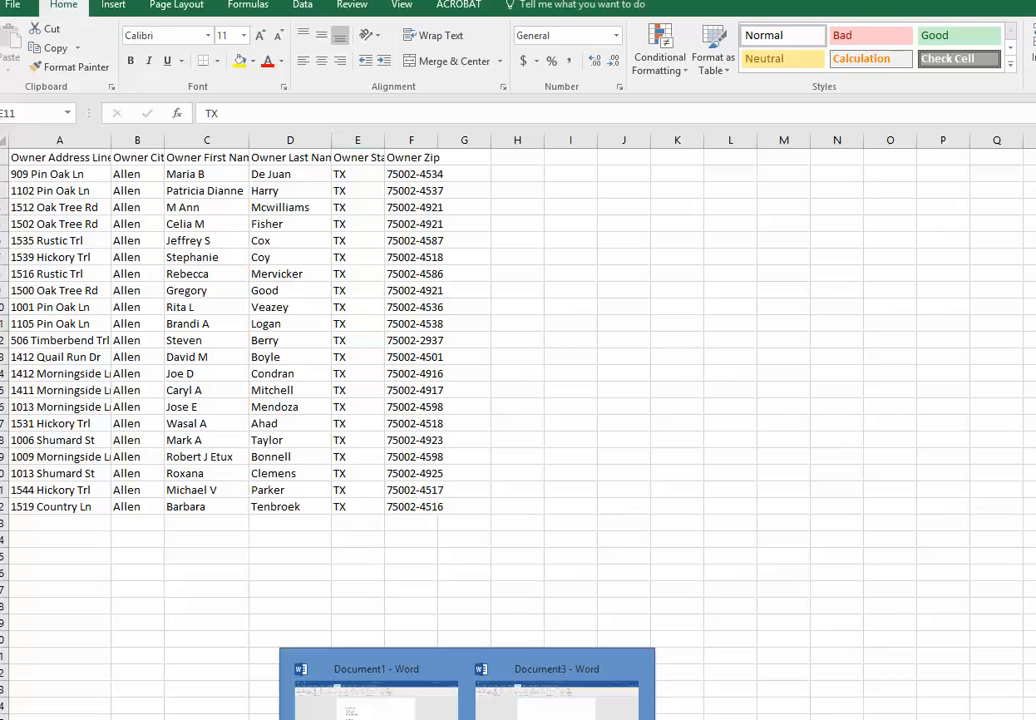
click(557, 700)
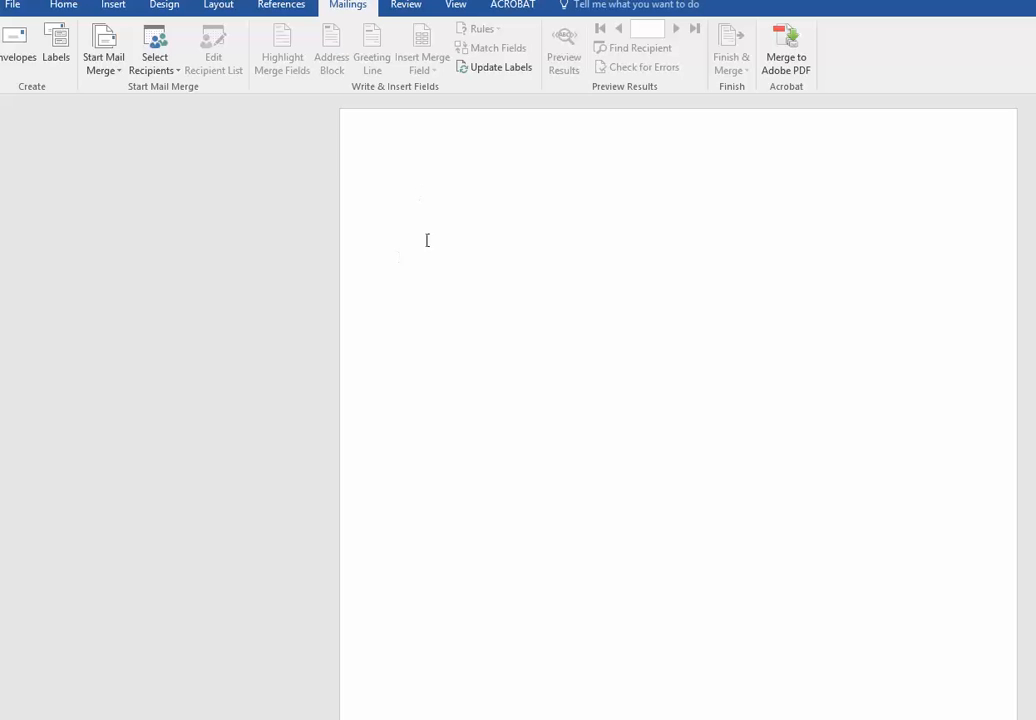
click(116, 71)
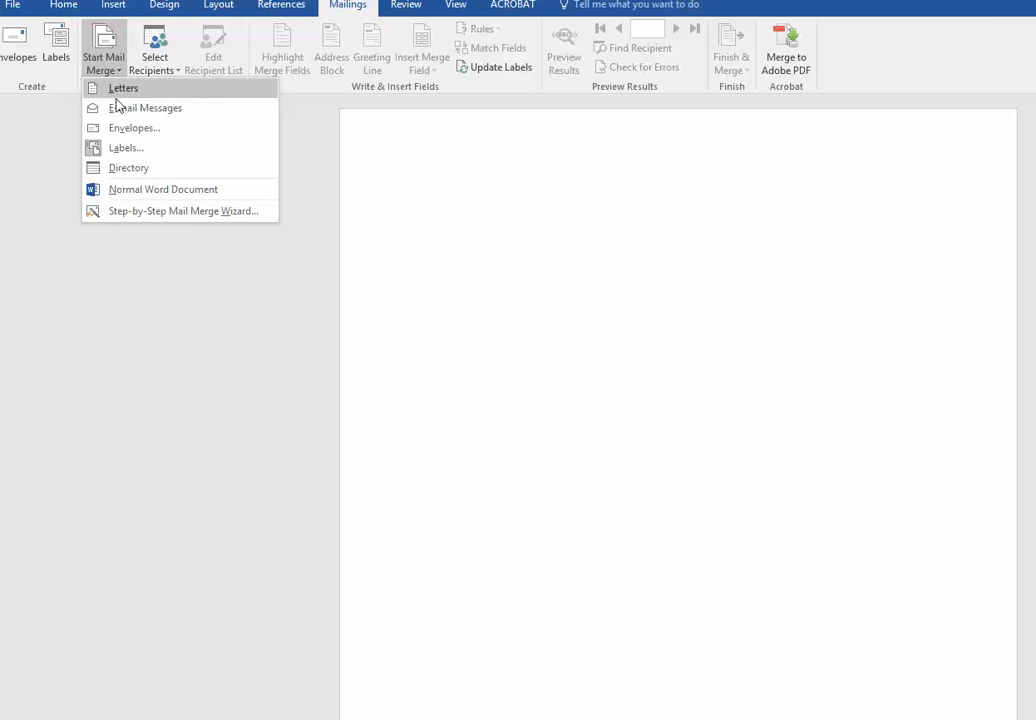
click(125, 150)
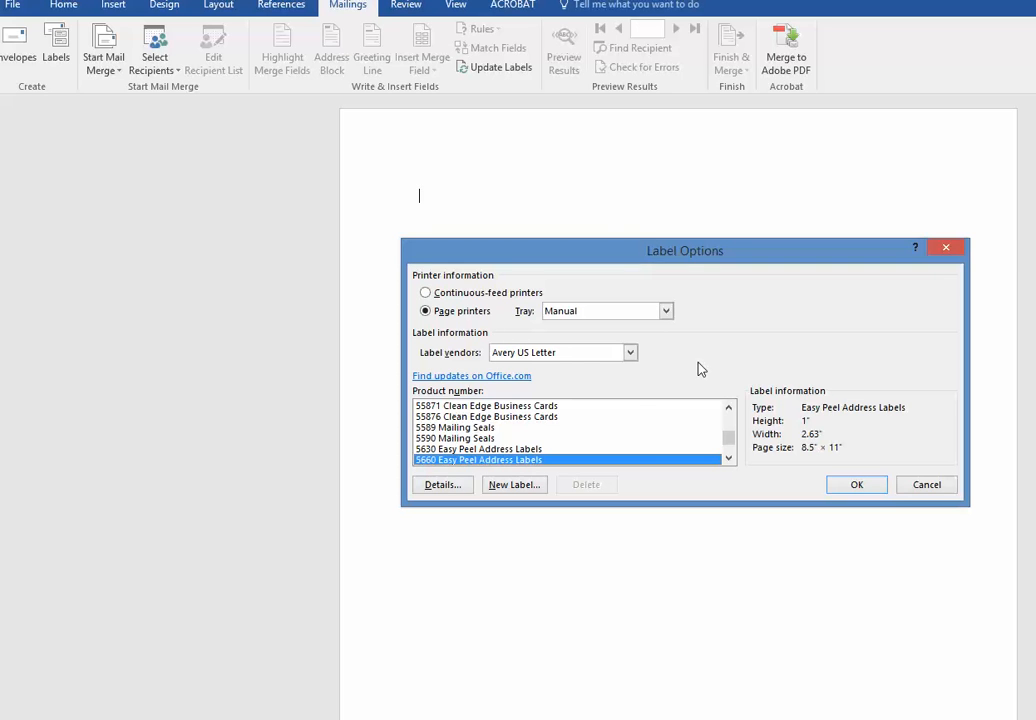
Set the label vendor to Avery US Letter and apply the 5160 Easy Peel Address Labels layout
click(630, 352)
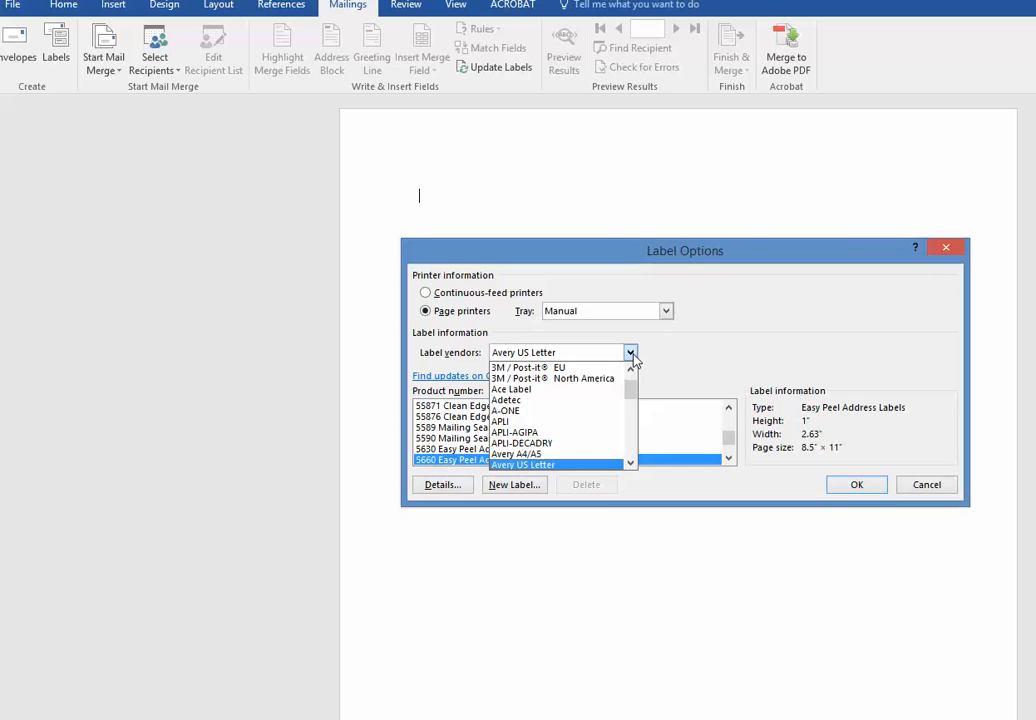
click(557, 468)
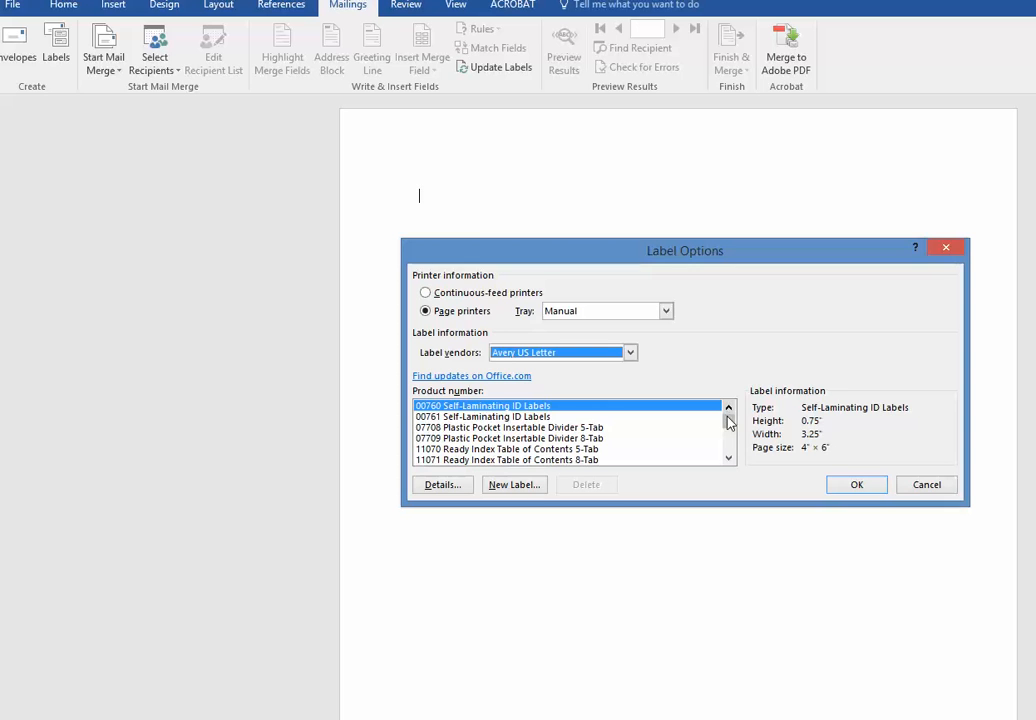
drag(730, 422, 731, 424)
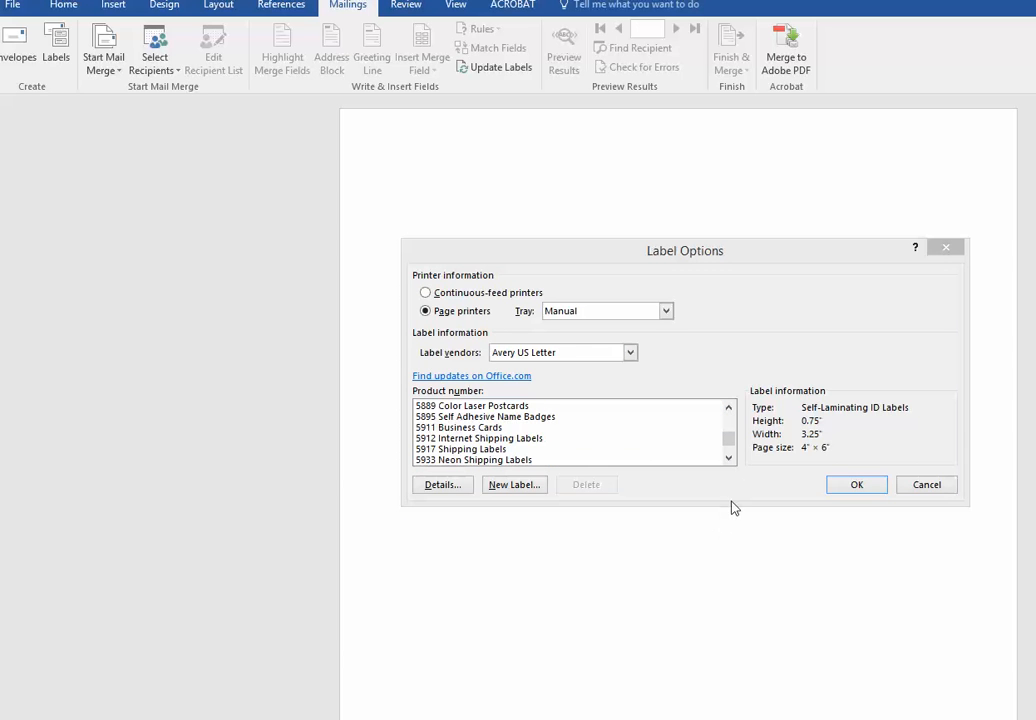
click(728, 408)
click(728, 408)
click(728, 408)
drag(728, 408, 728, 408)
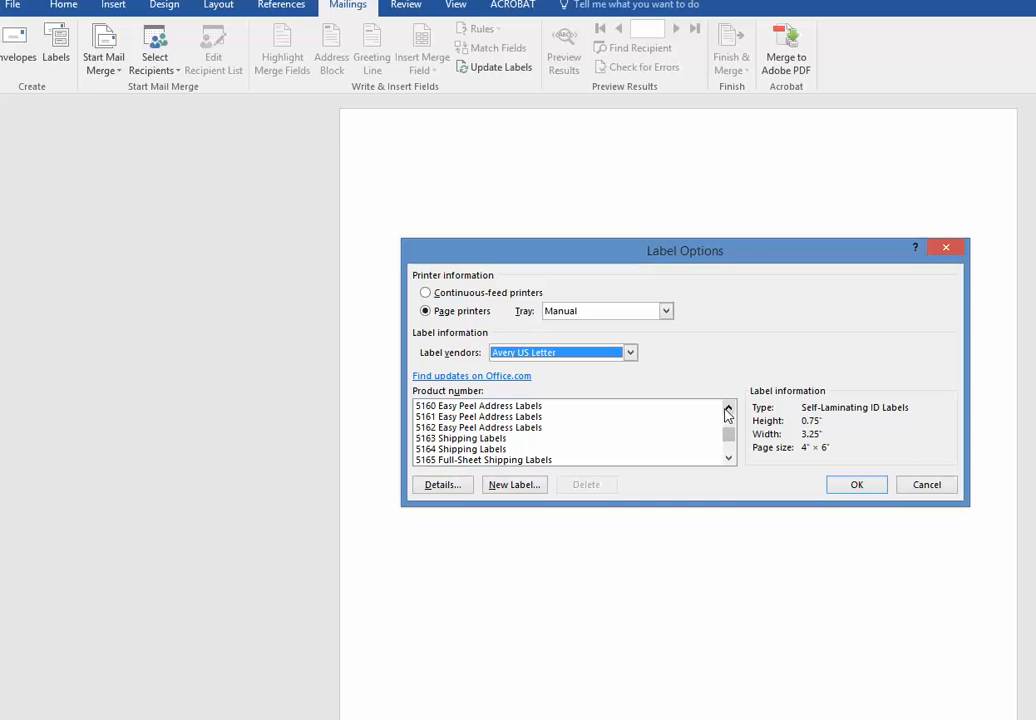
click(528, 407)
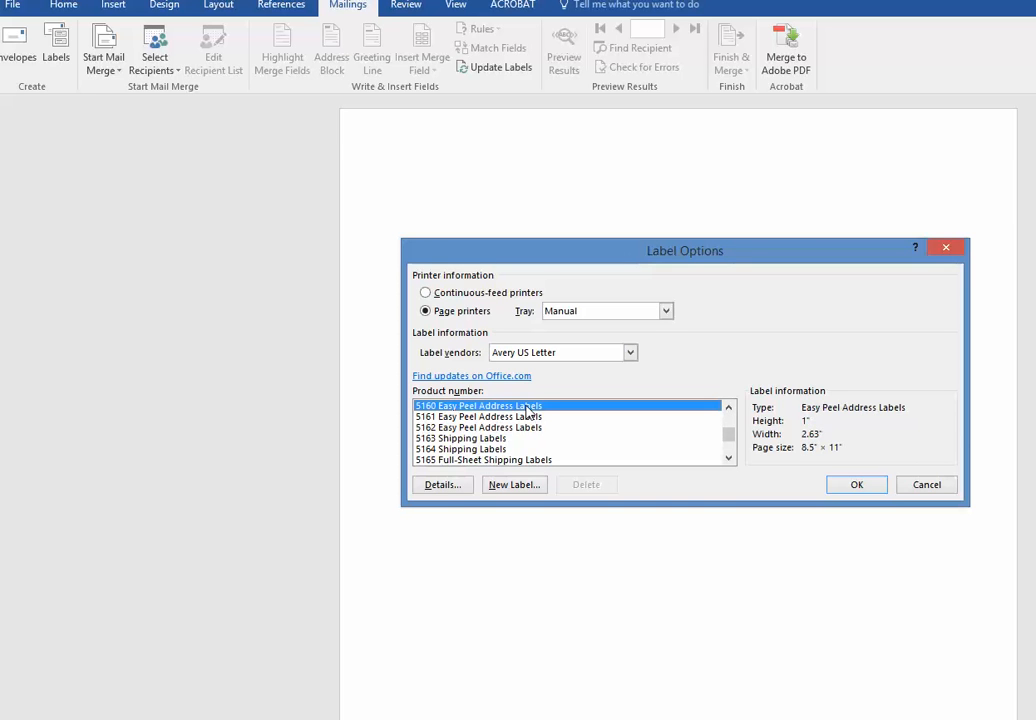
click(857, 485)
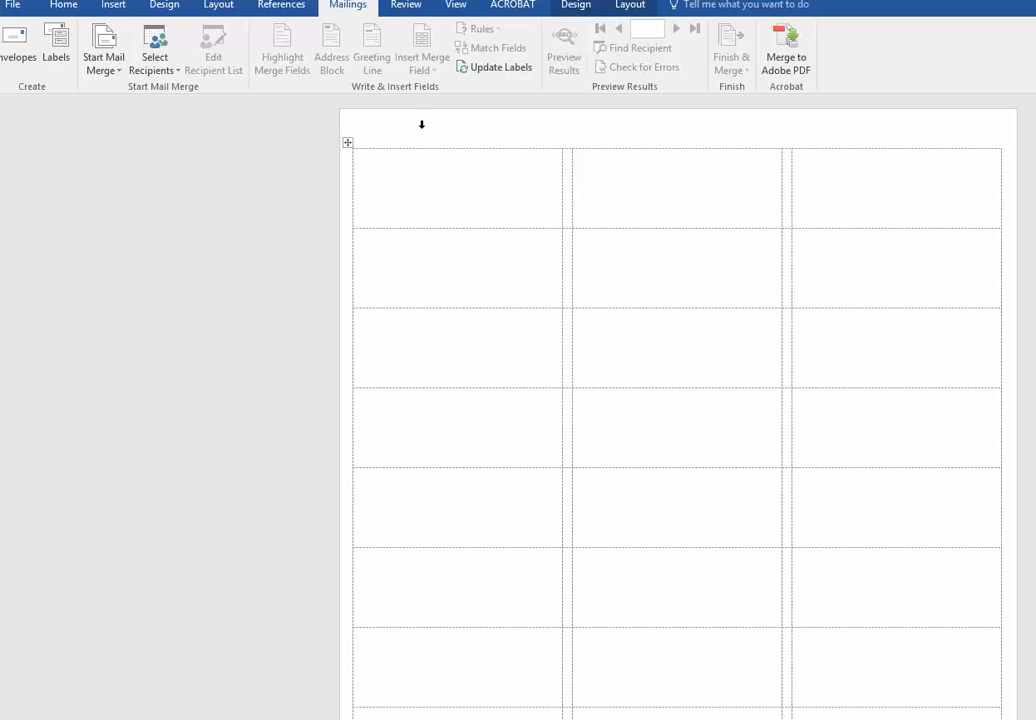
Use the existing videodata file in the Downloads folder as the recipient list for the labels
click(160, 50)
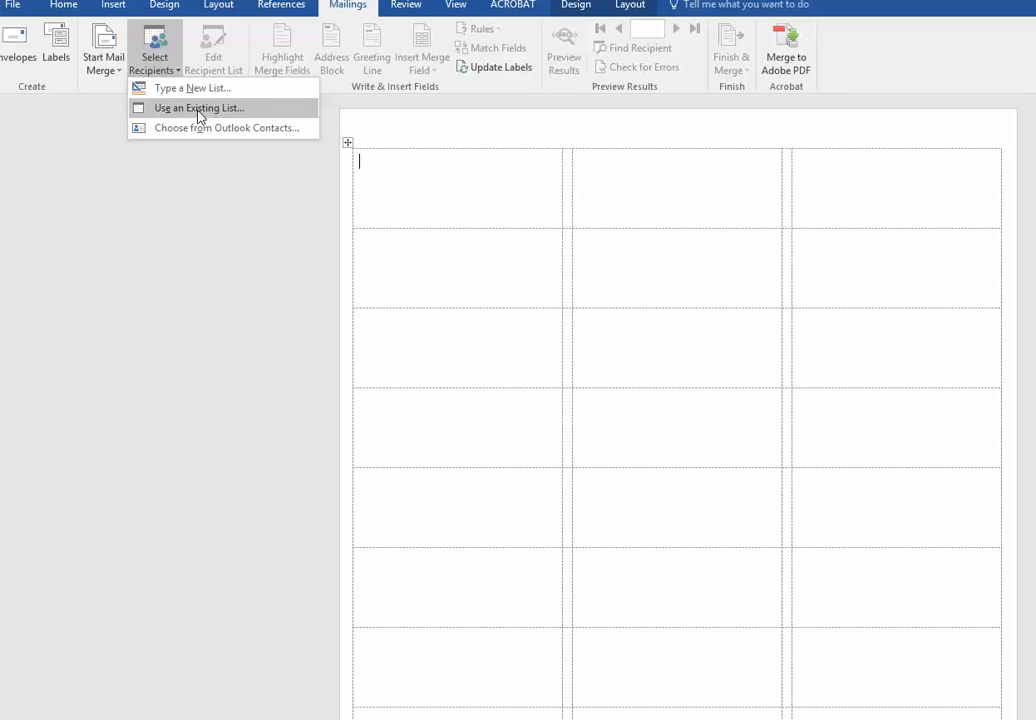
click(200, 110)
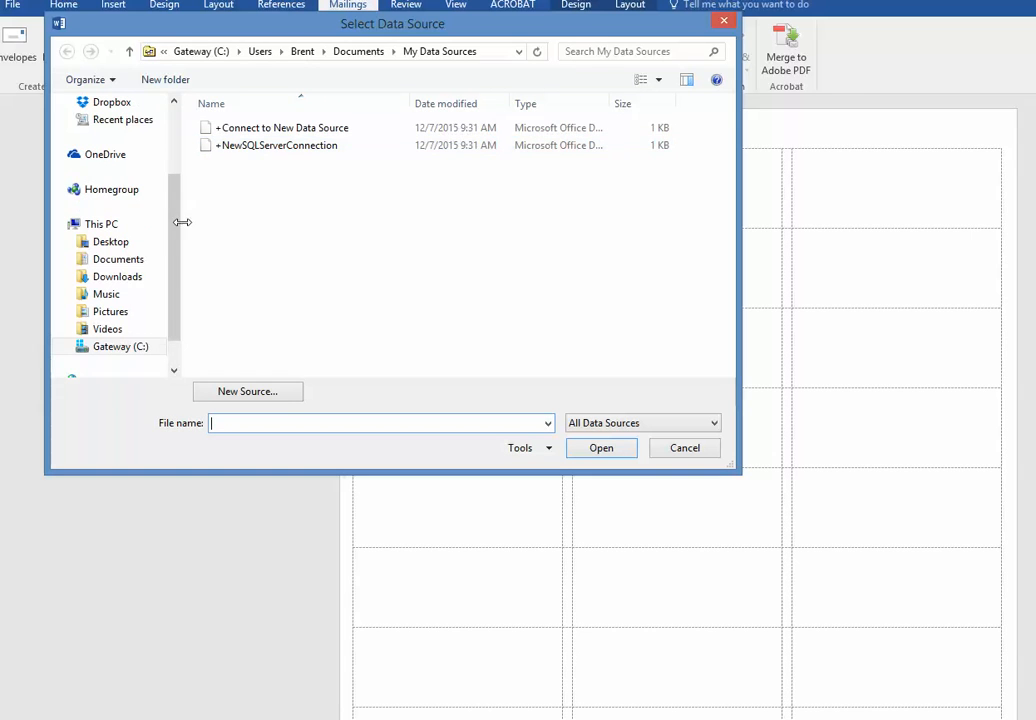
click(147, 282)
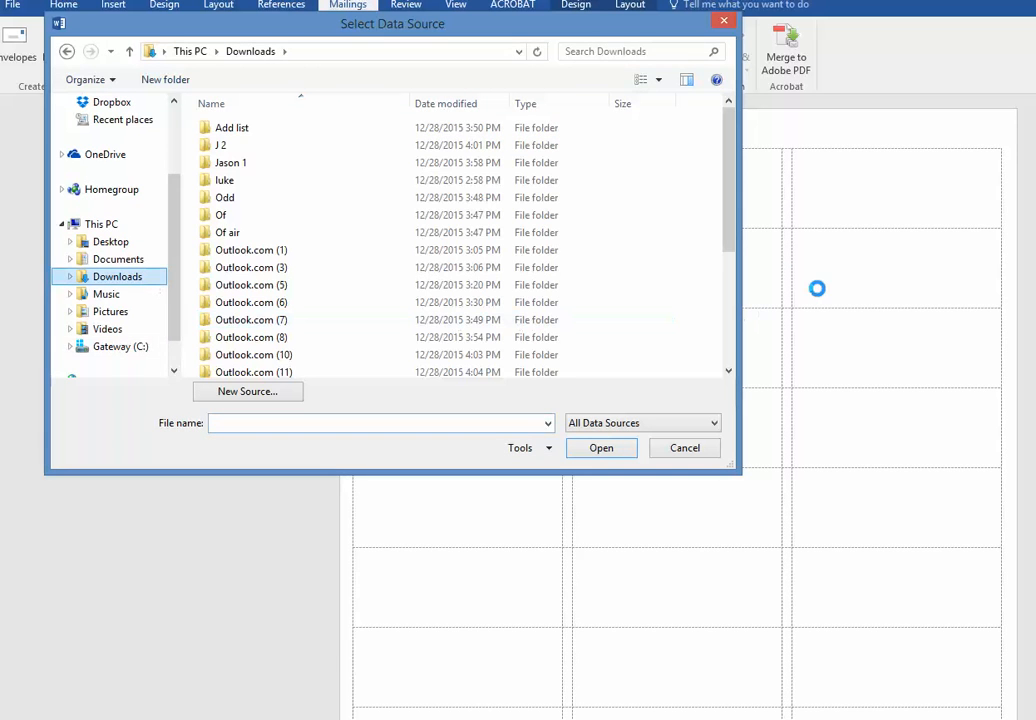
scroll(729, 232, down, 4)
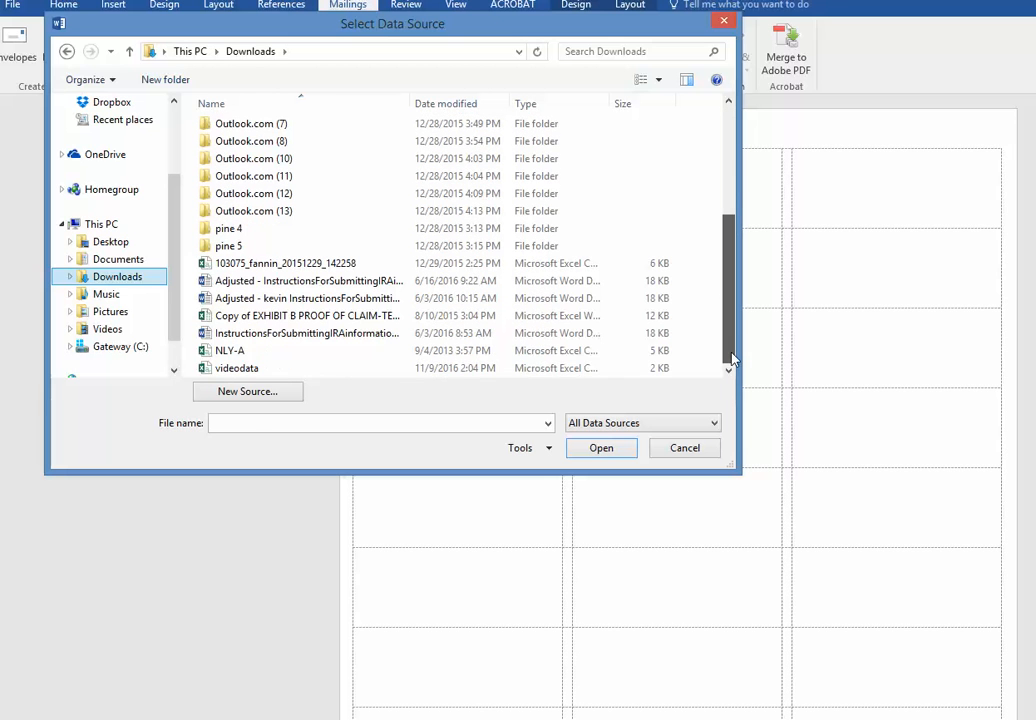
click(489, 368)
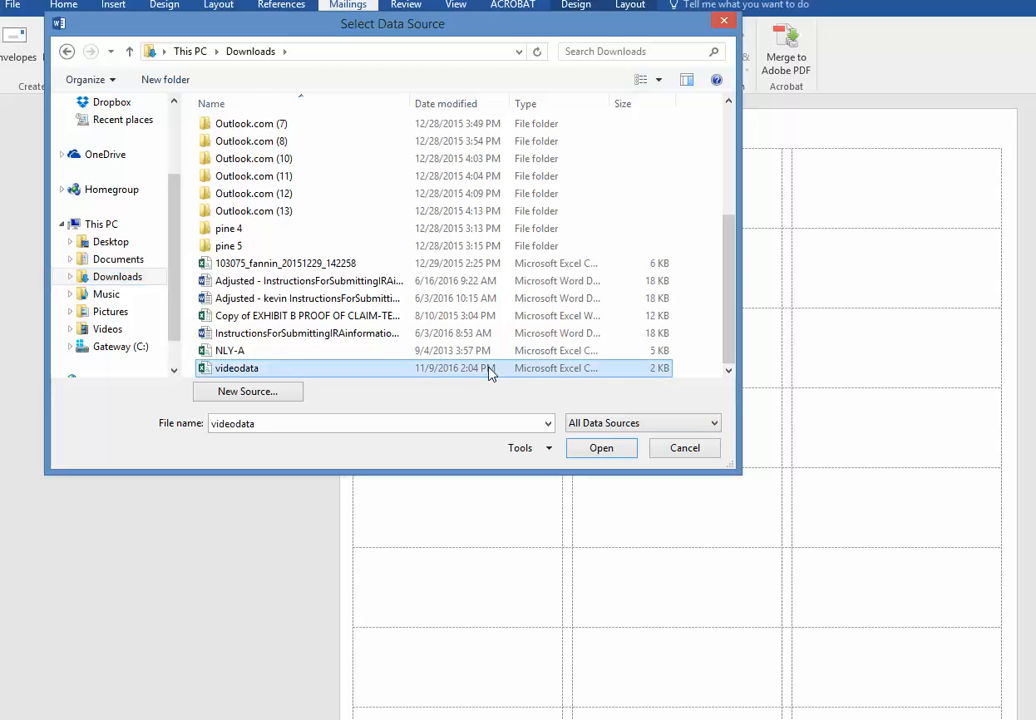
click(601, 448)
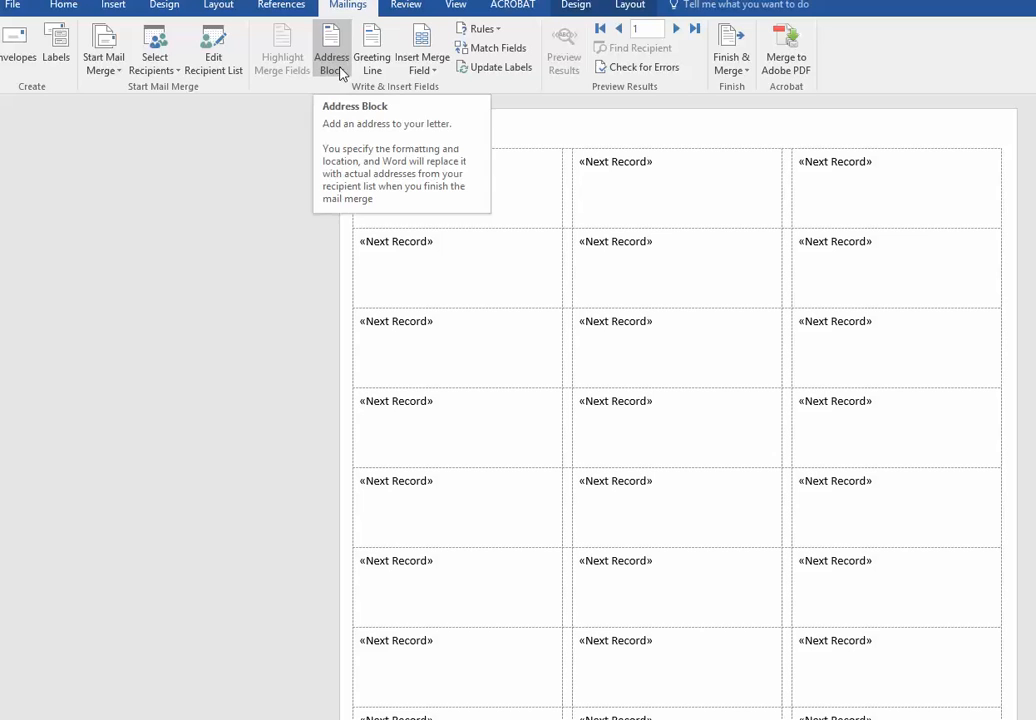
Insert the Owner_First_Name and Owner_Last_Name merge fields in the first label, separated by a space
click(422, 68)
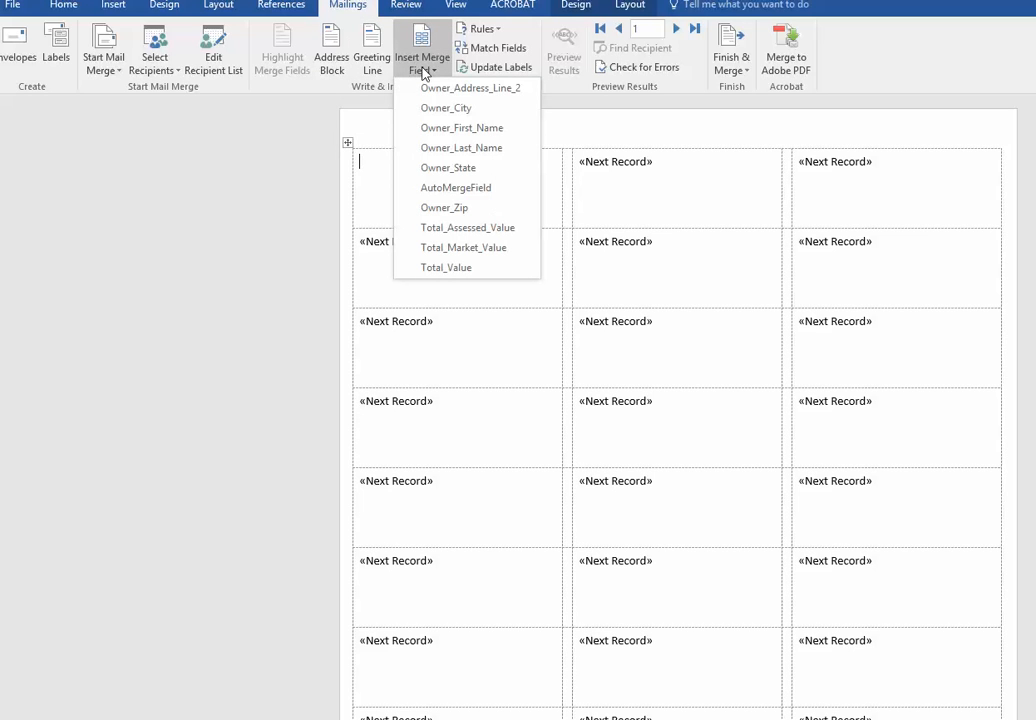
click(457, 137)
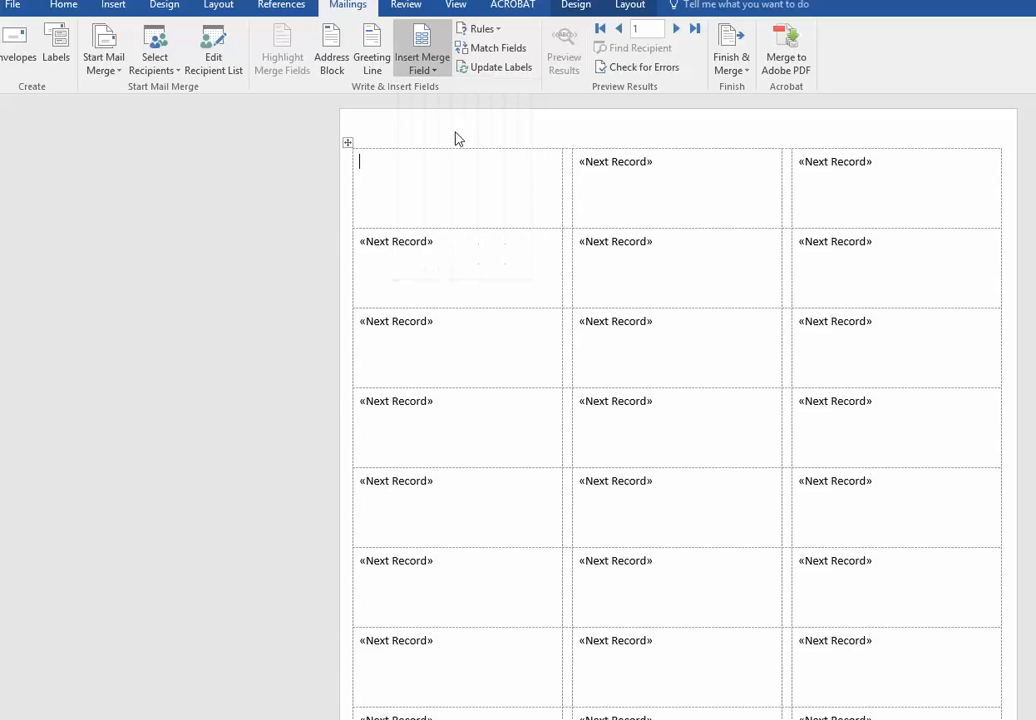
click(434, 74)
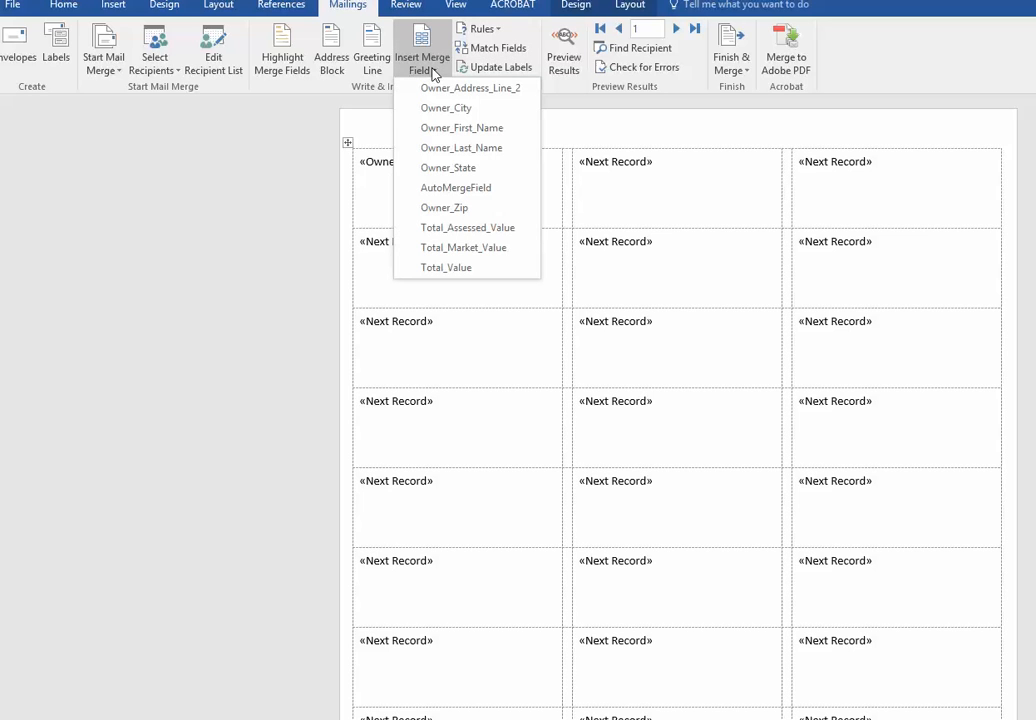
click(383, 145)
click(427, 62)
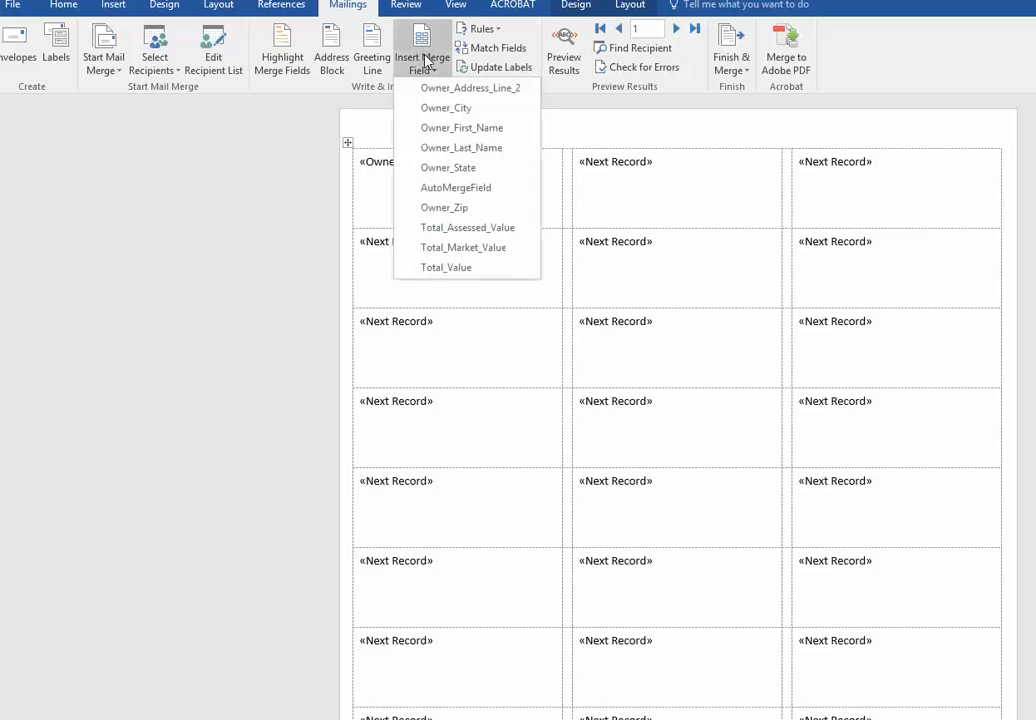
click(455, 148)
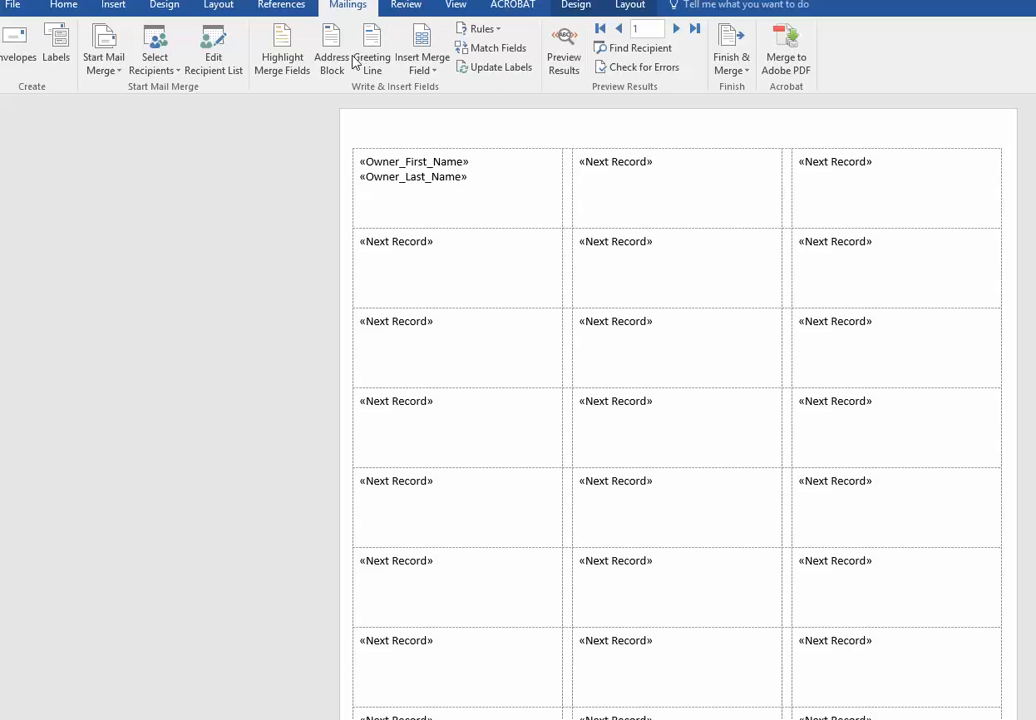
Insert the Owner_Address_Line_2 merge field after the owner's name and move it onto its own line
click(427, 73)
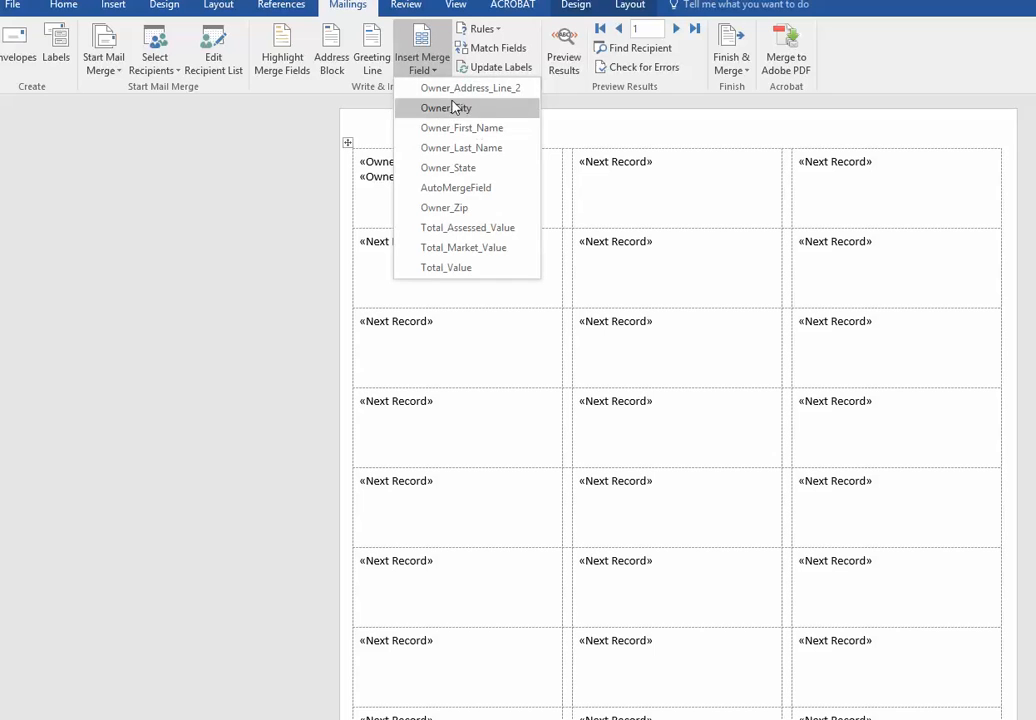
click(456, 92)
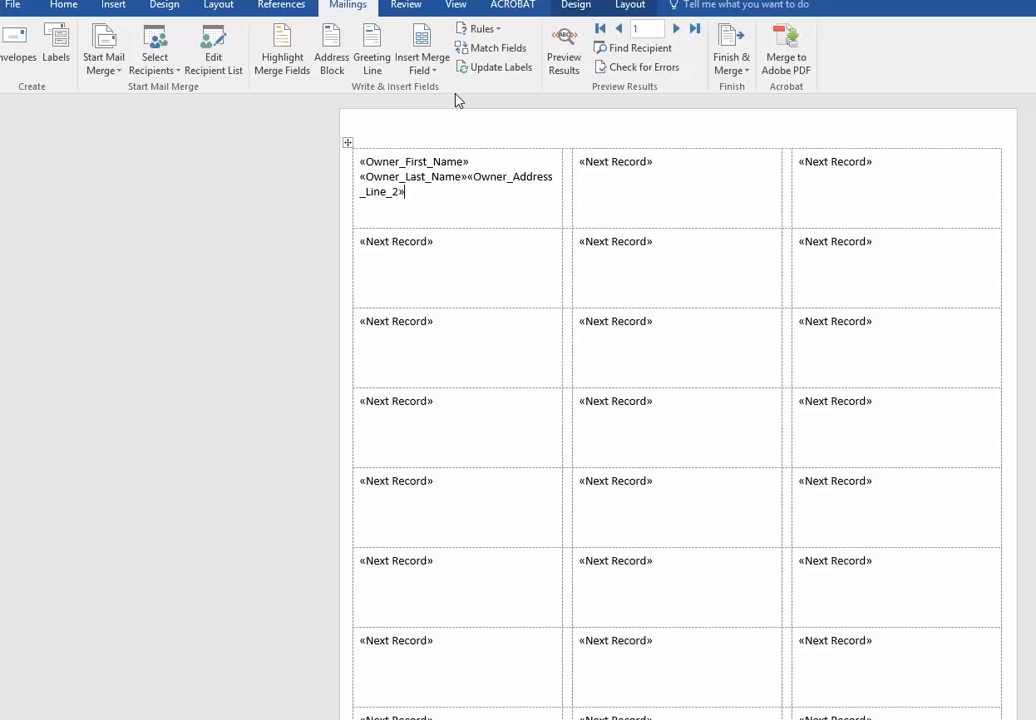
click(476, 176)
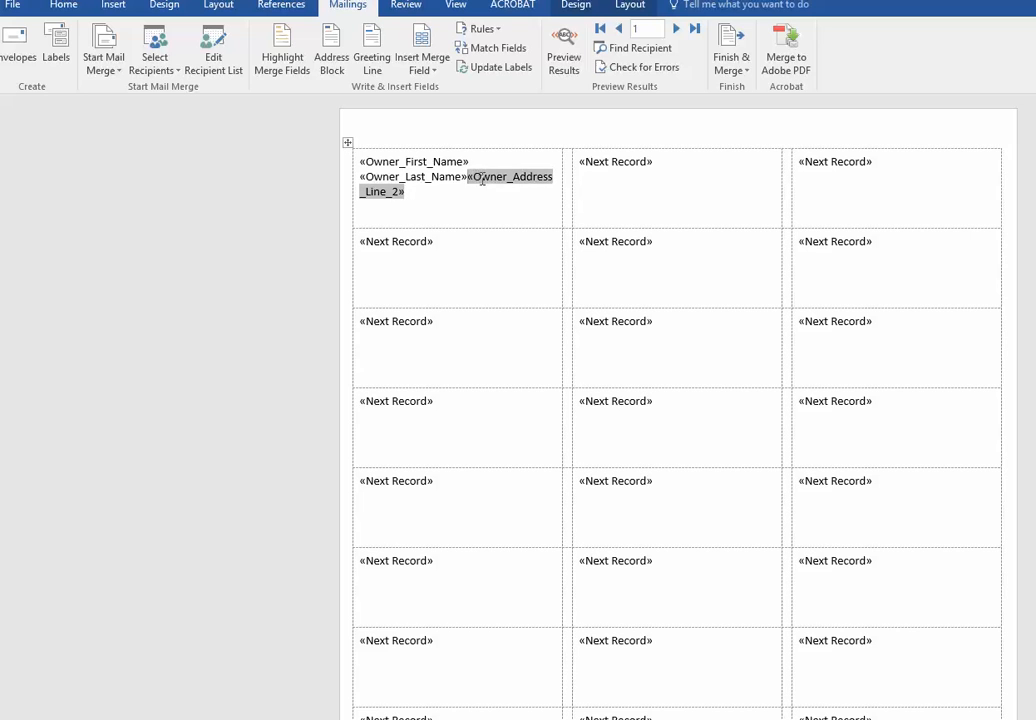
key(Return)
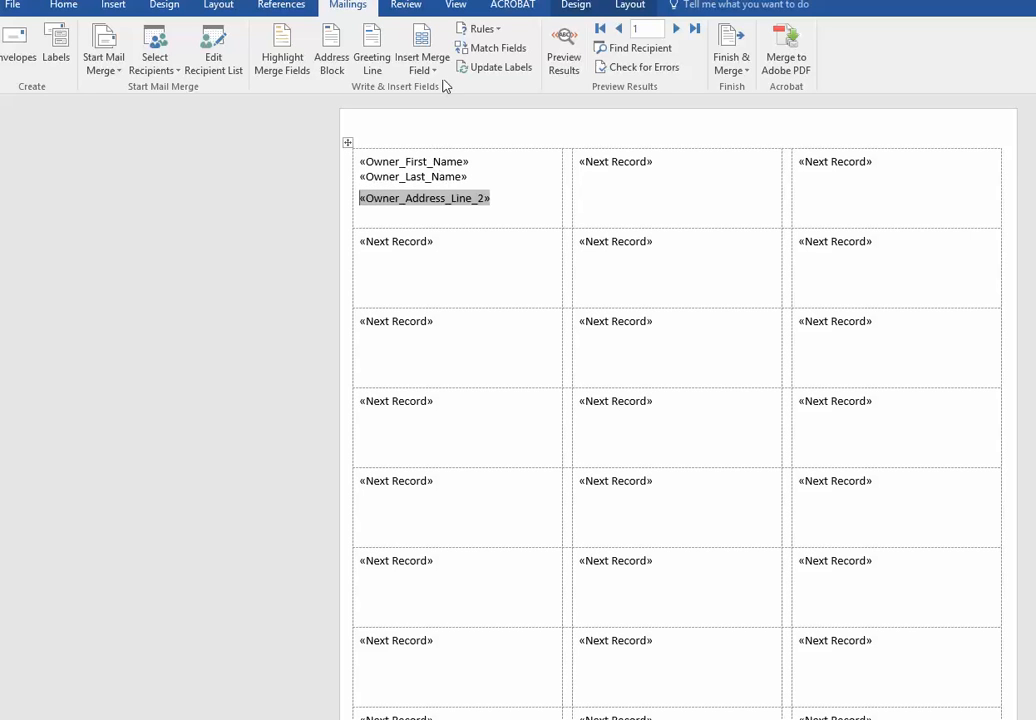
Insert the Owner_City, Owner_State and Owner_Zip merge fields, separated by spaces, on a new line below the address in the first label
key(Return)
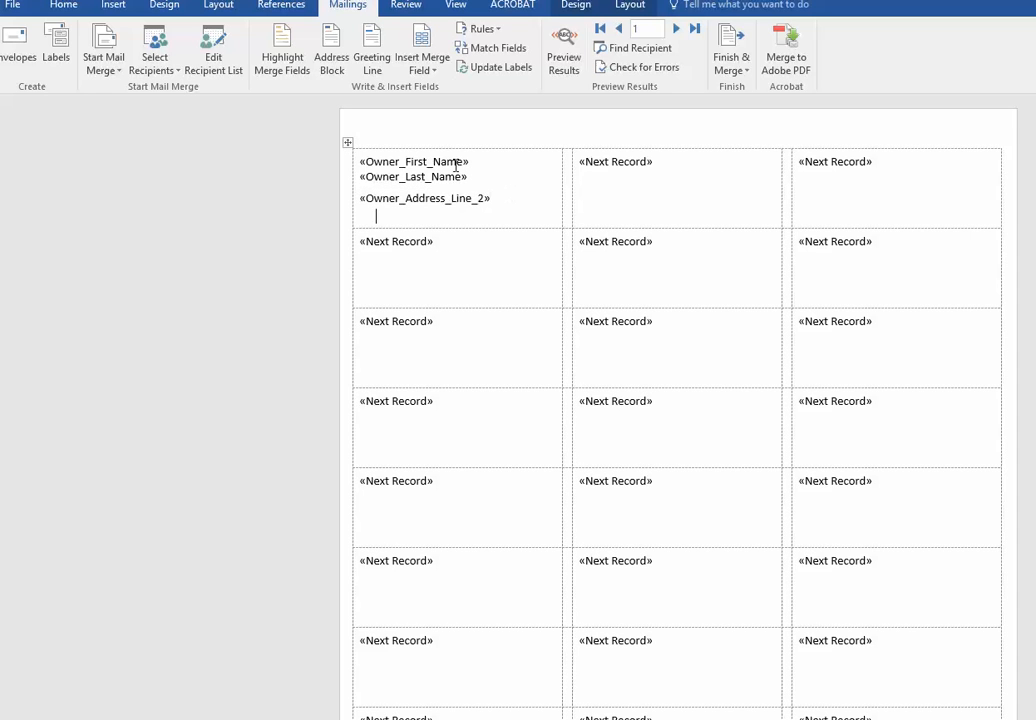
click(435, 75)
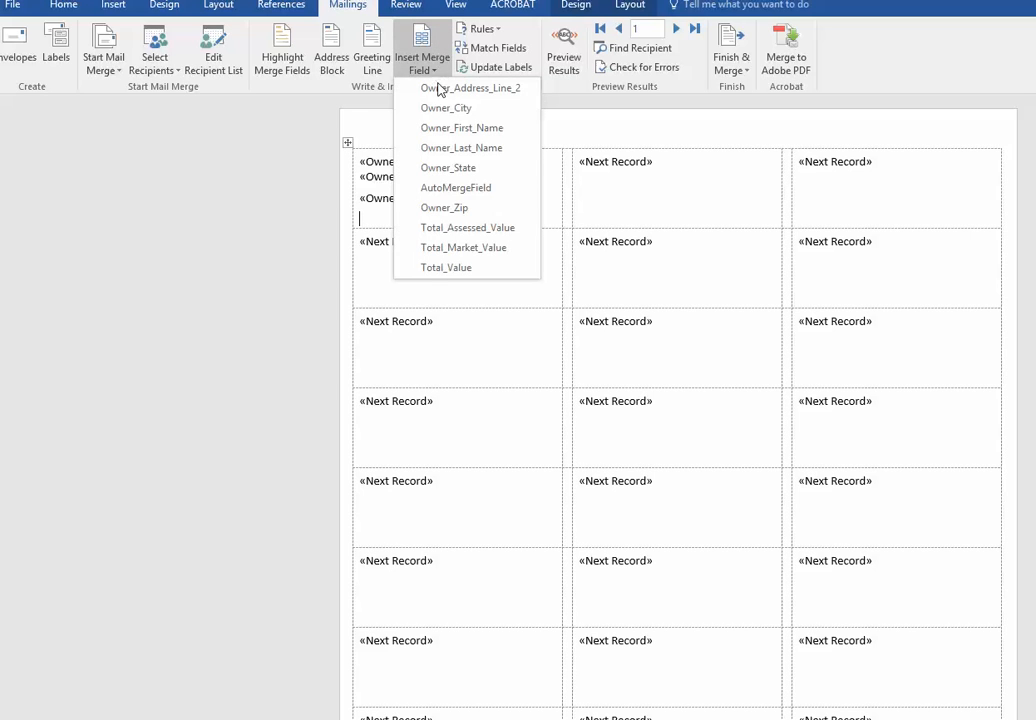
click(440, 106)
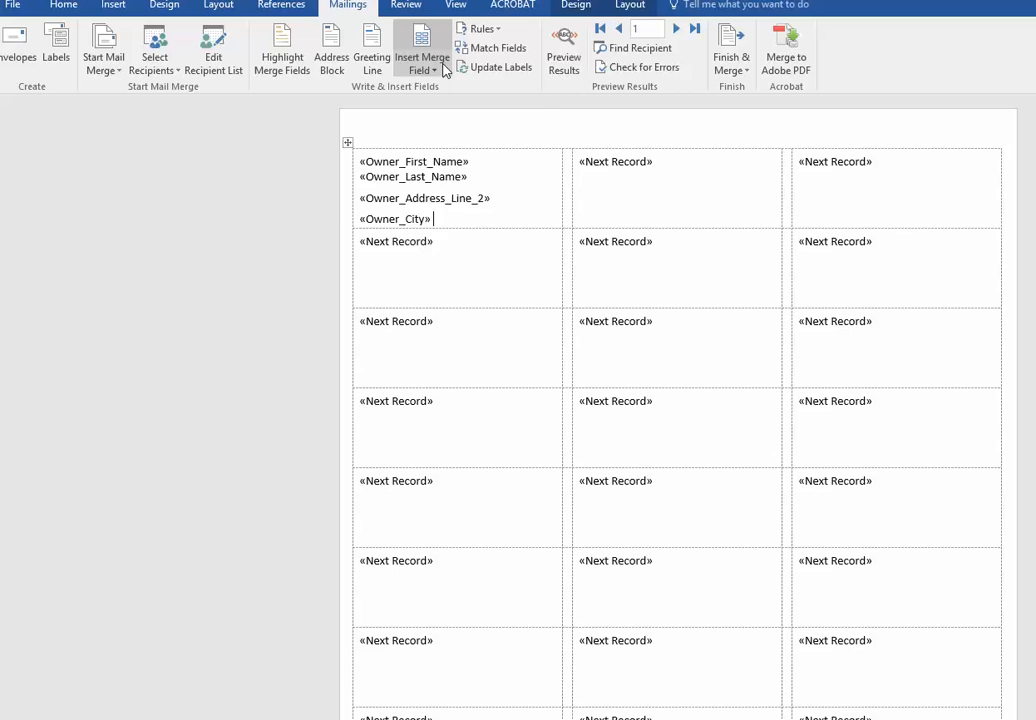
click(438, 73)
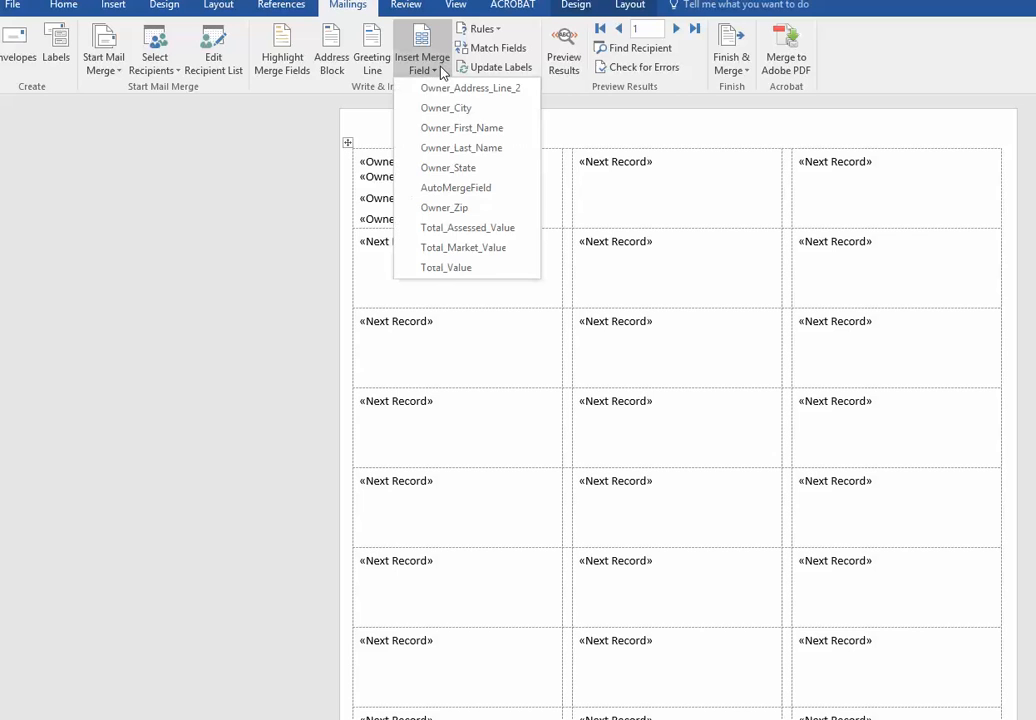
click(447, 168)
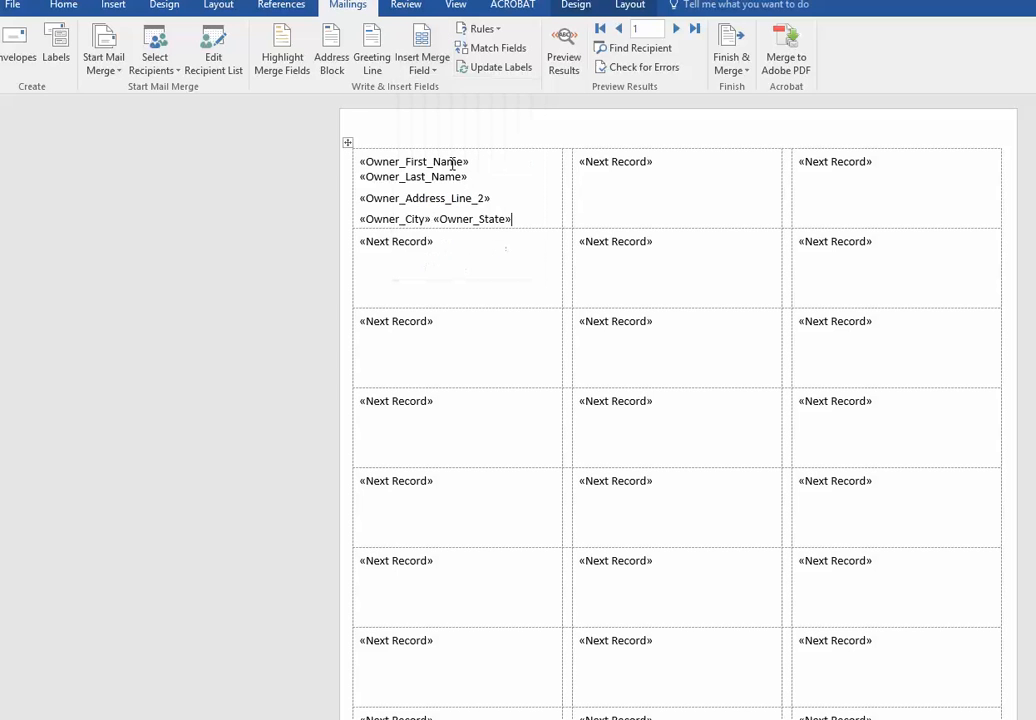
click(430, 68)
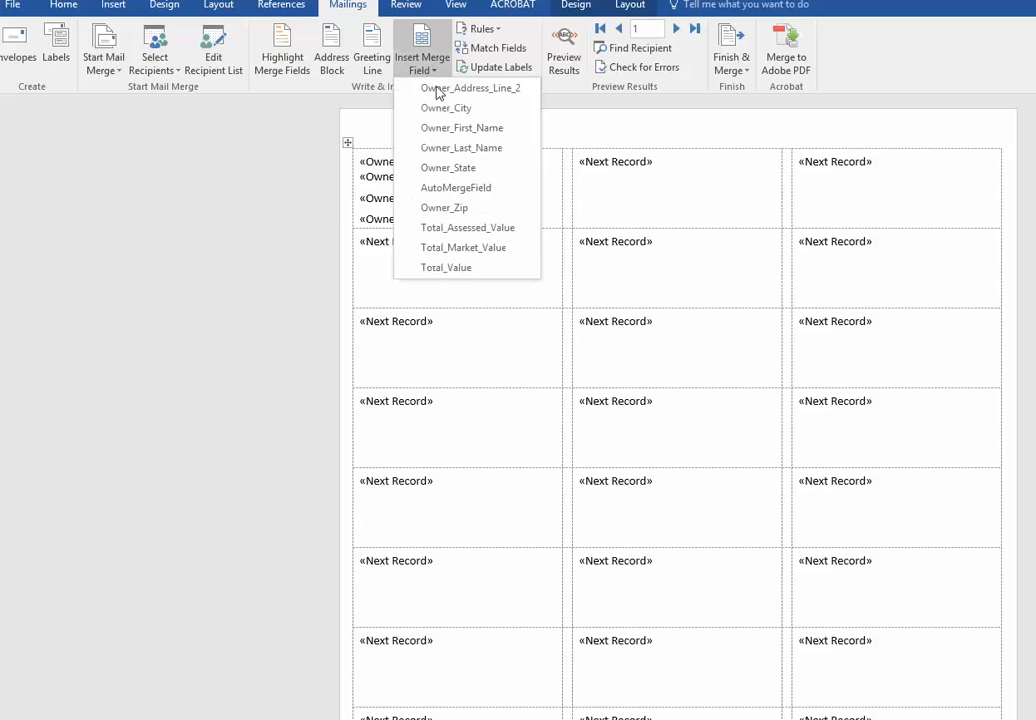
click(456, 208)
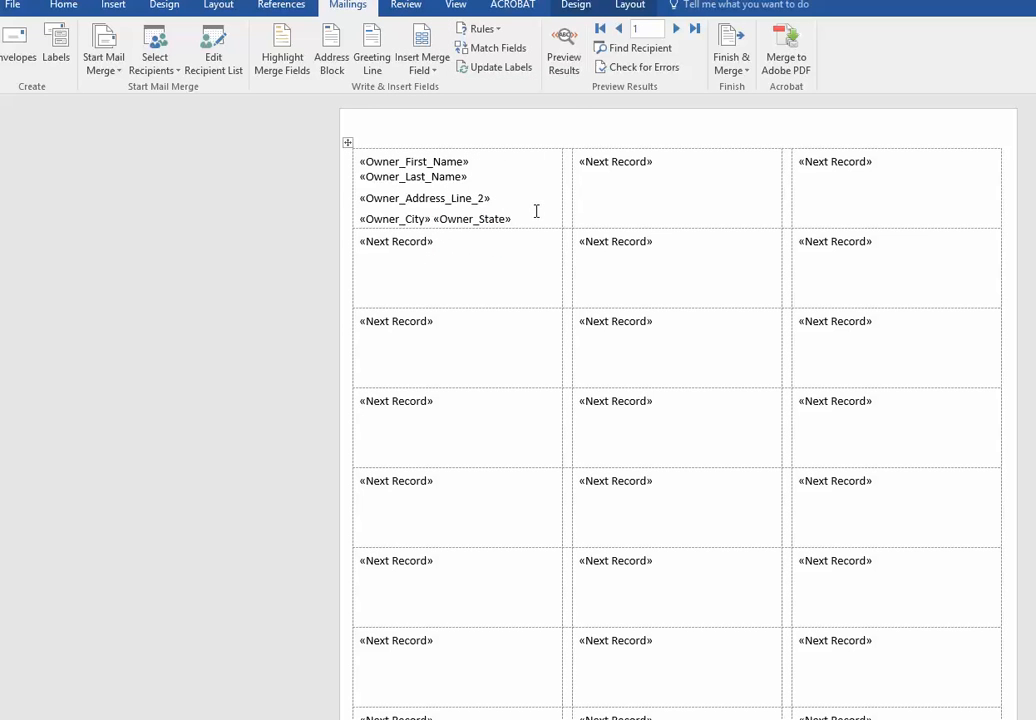
Preview the merge results and update all labels so the first label's field layout is applied across the sheet
click(563, 68)
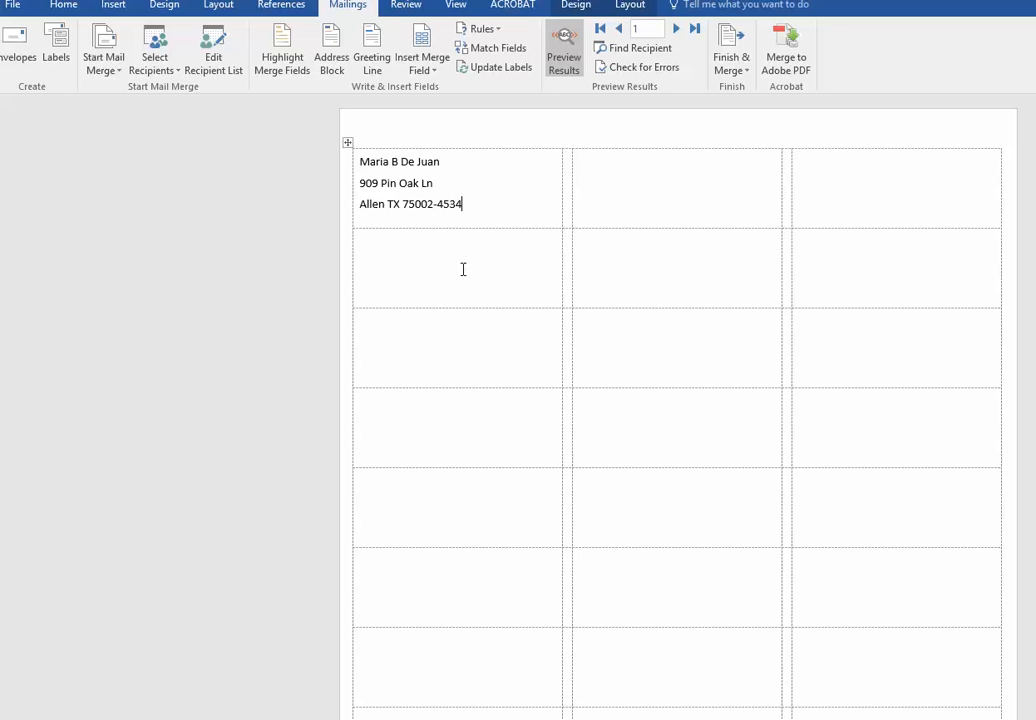
click(490, 80)
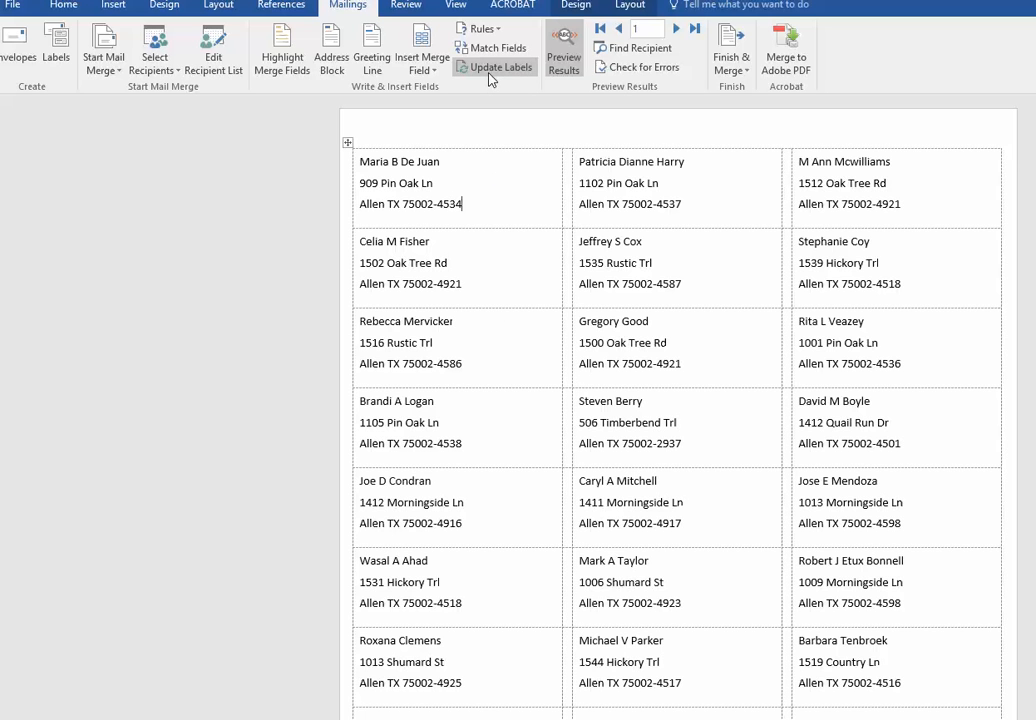